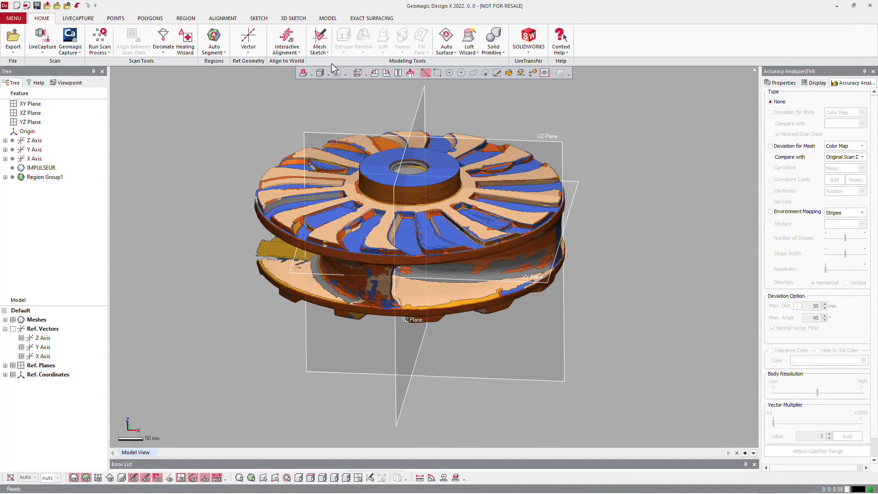
Start a rotational mesh sketch with Z Axis as central axis and YZ Plane as base plane.
click(315, 52)
click(343, 68)
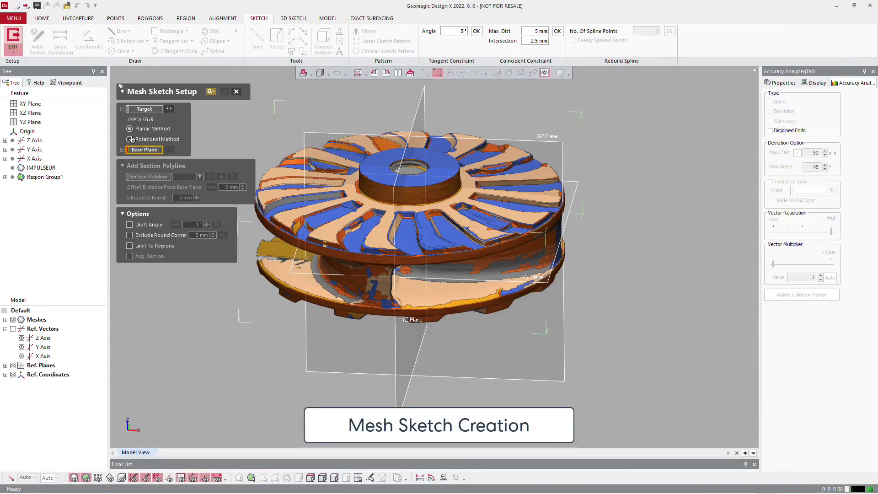
click(130, 139)
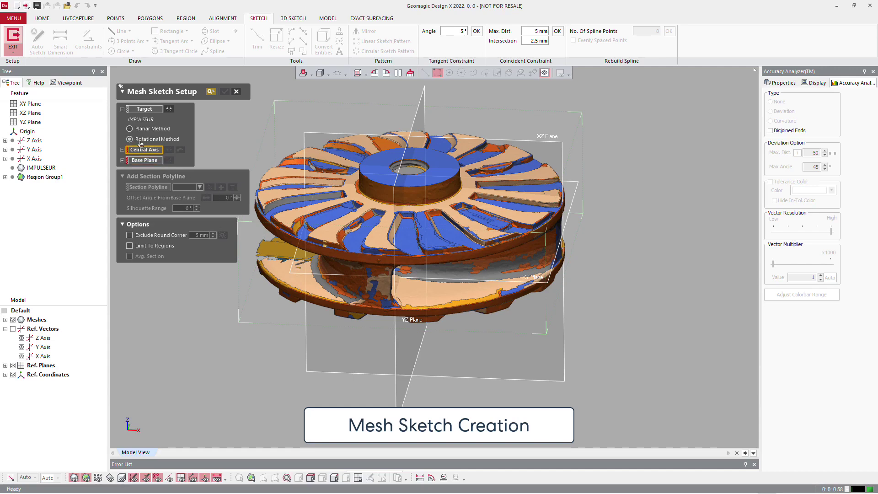
click(35, 141)
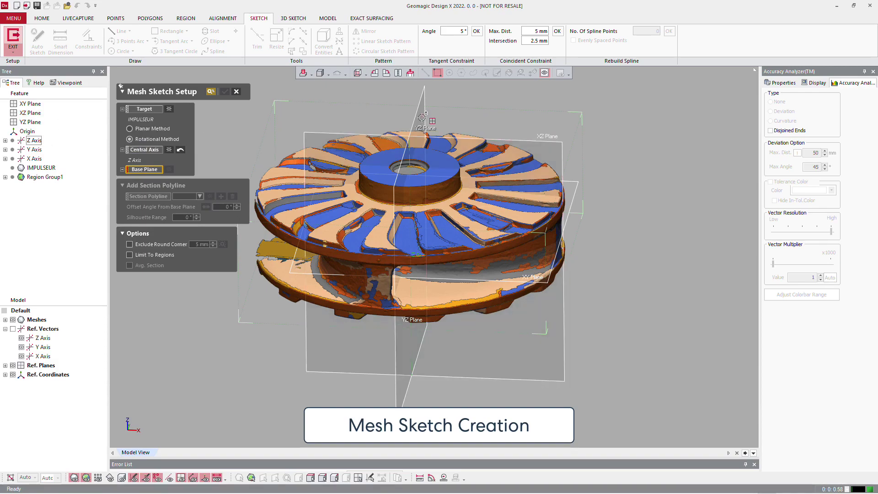
click(30, 122)
Adjust the section offset angle to 3° and create the mesh sketch.
right_drag(511, 279, 320, 258)
scroll(305, 254, up, 3)
scroll(305, 254, up, 2)
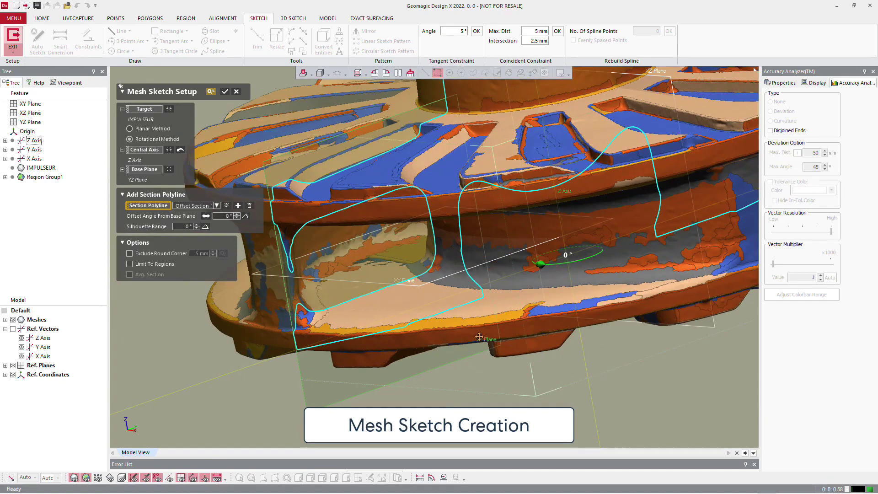
right_drag(478, 336, 446, 347)
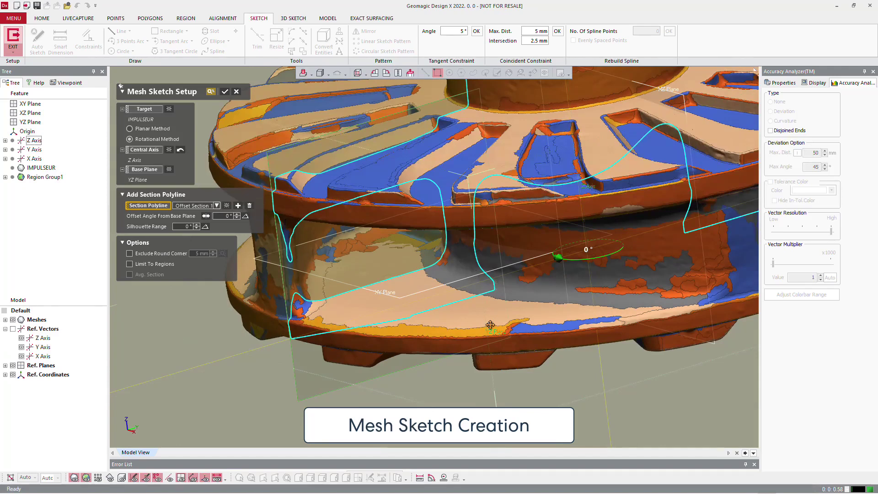
drag(591, 264, 589, 258)
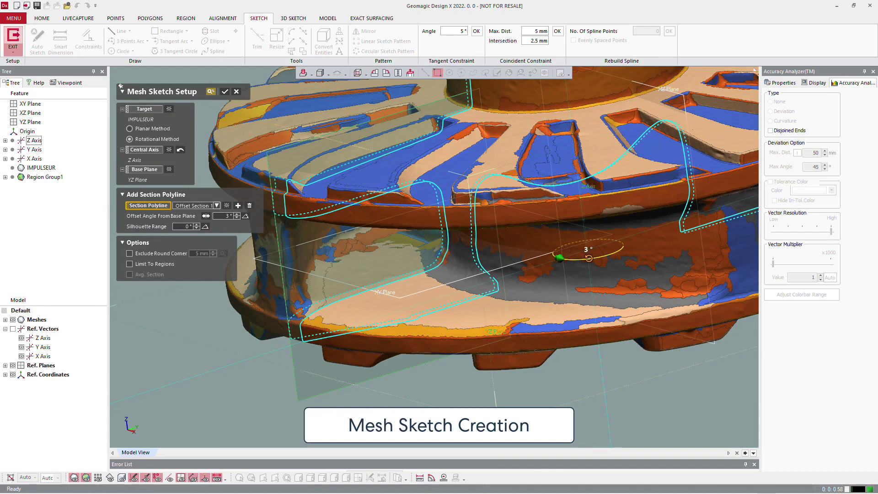
drag(589, 258, 593, 258)
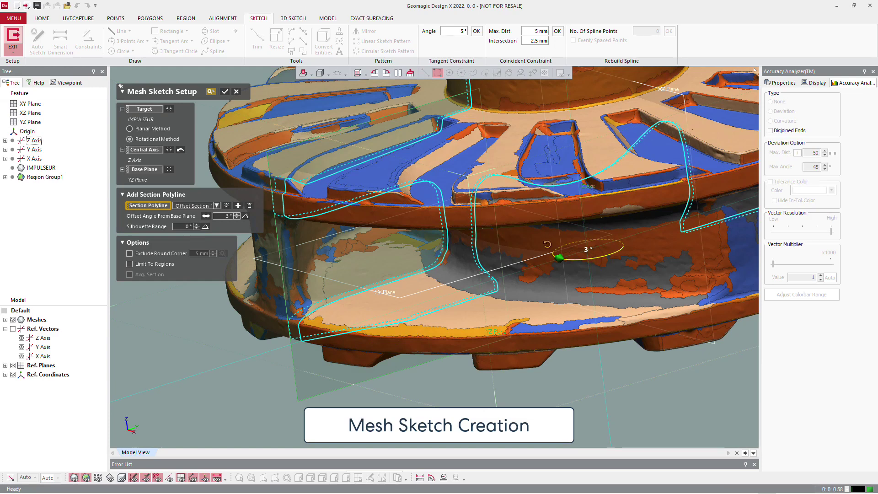
click(225, 91)
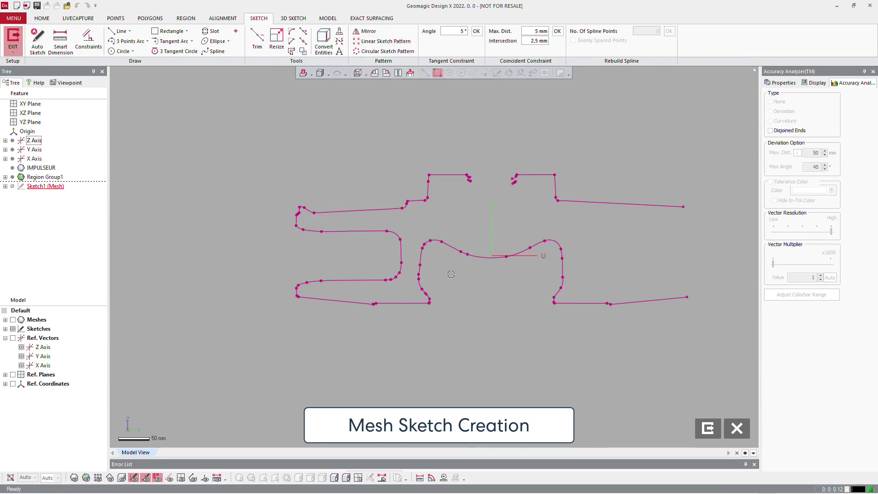
Convert the Z Axis into a sketch line and set it as construction geometry.
click(324, 42)
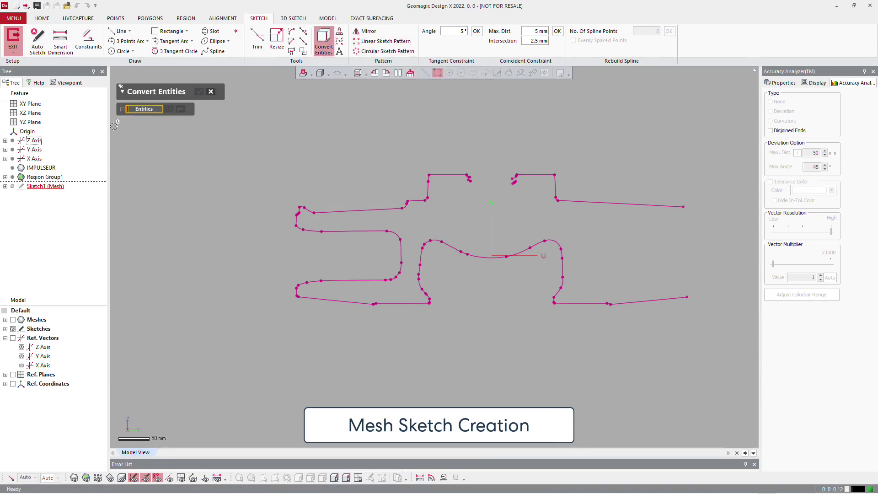
click(24, 140)
click(199, 92)
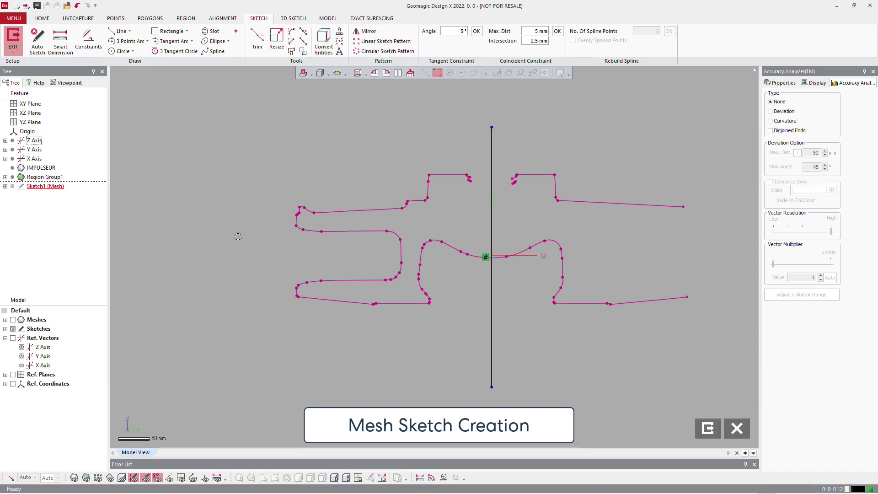
right_click(492, 144)
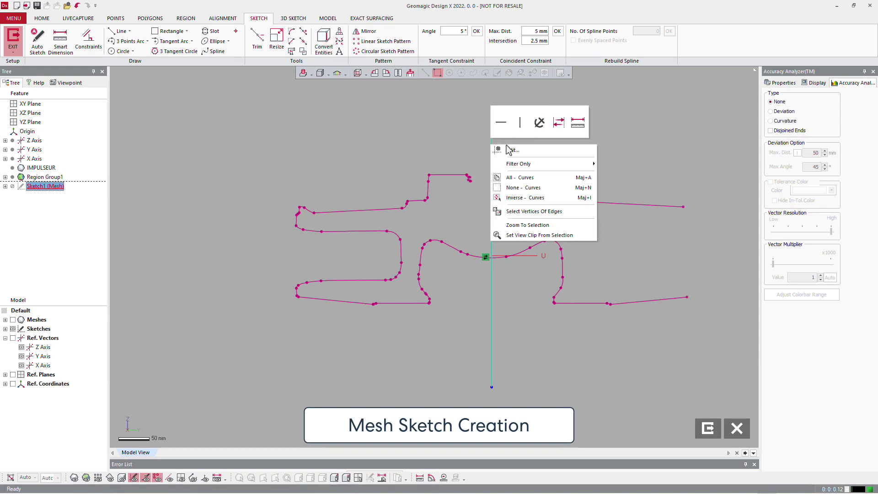
click(557, 121)
click(469, 143)
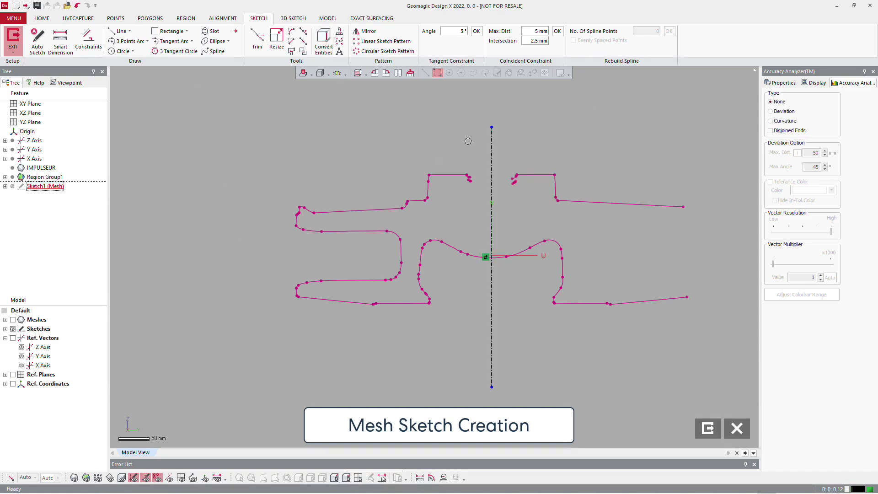
Draw a roughly 56 mm centerline rightward from the axis and constrain it horizontal.
click(124, 31)
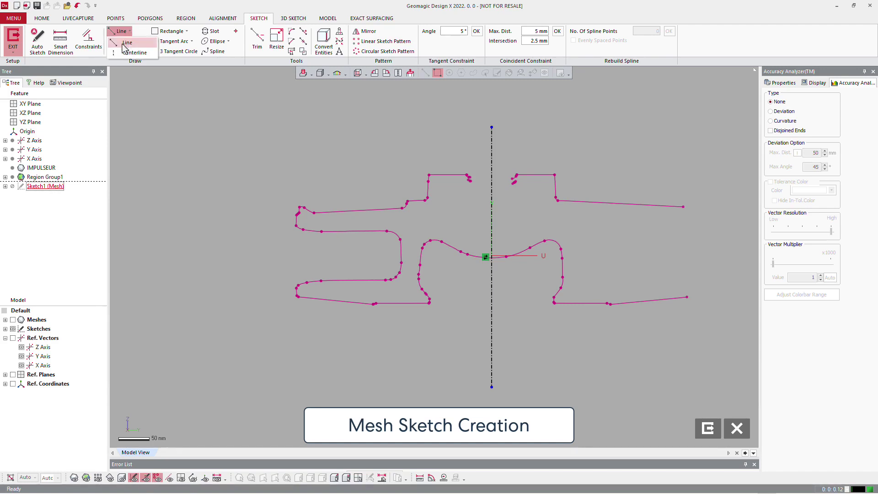
click(132, 53)
scroll(504, 257, up, 5)
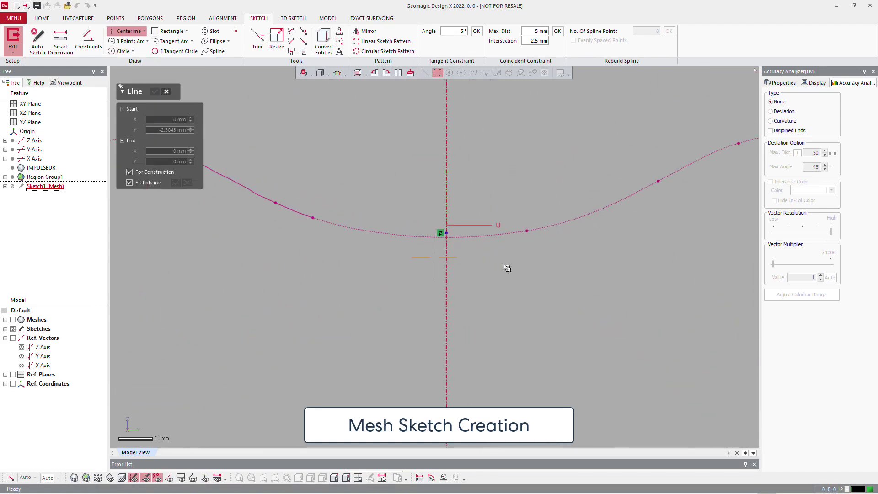
click(447, 243)
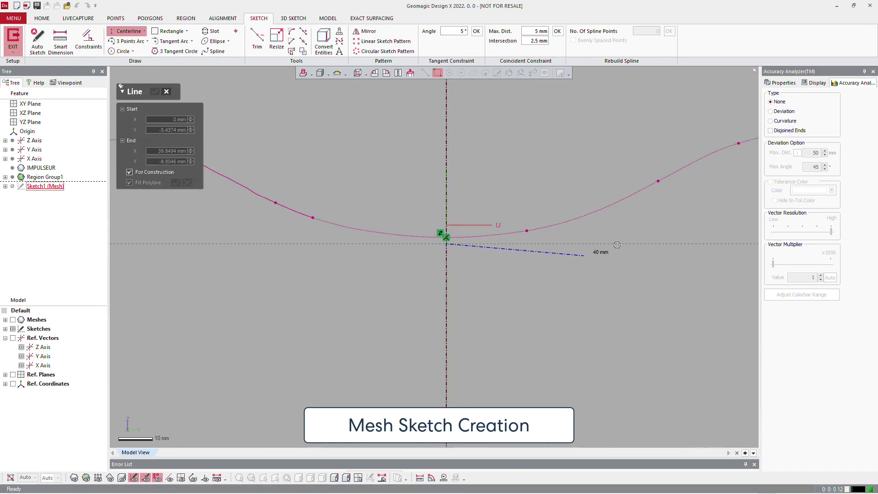
click(647, 245)
key(Escape)
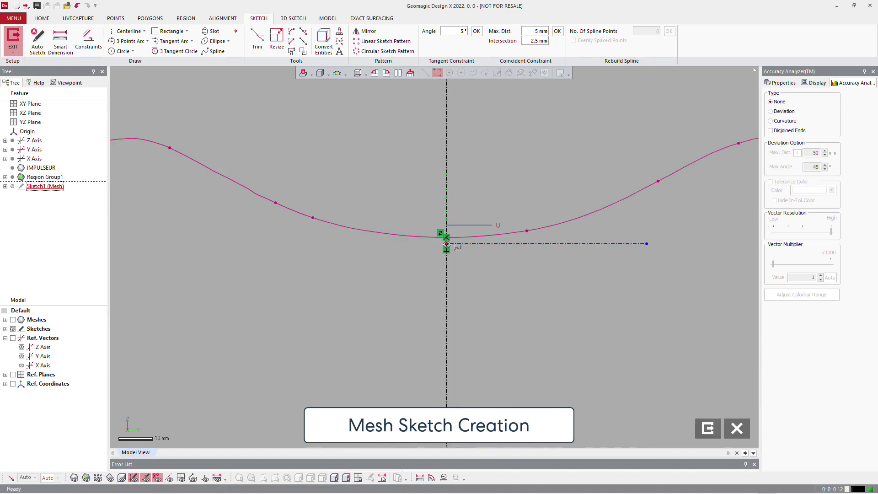
drag(447, 245, 448, 239)
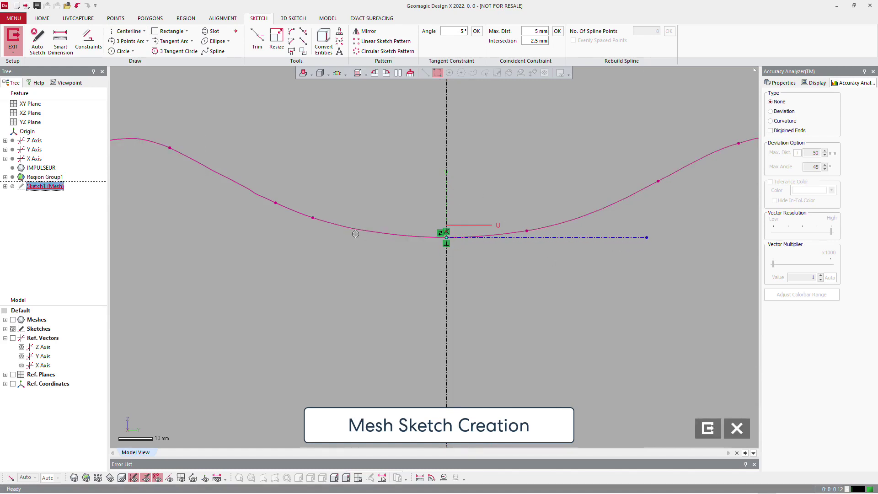
right_click(621, 241)
click(656, 213)
scroll(589, 298, down, 5)
scroll(530, 317, up, 1)
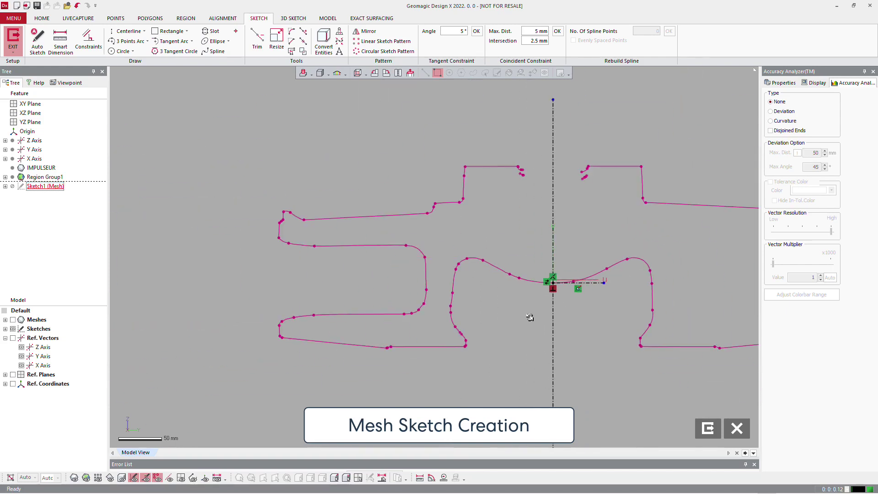
Draw a horizontal top line and move it onto the profile's top edge.
click(144, 31)
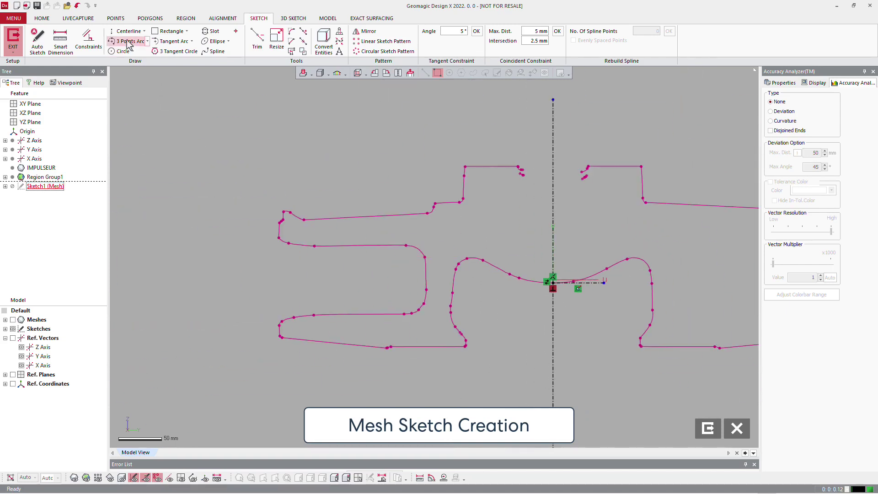
click(121, 41)
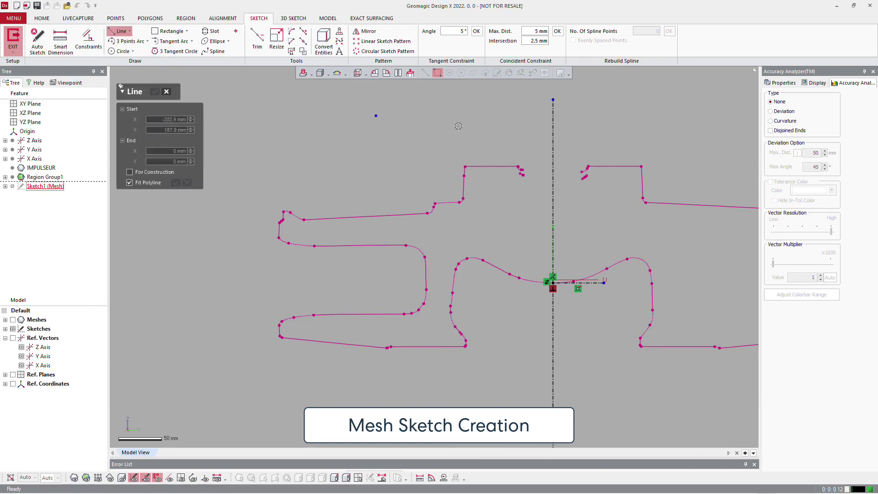
click(553, 154)
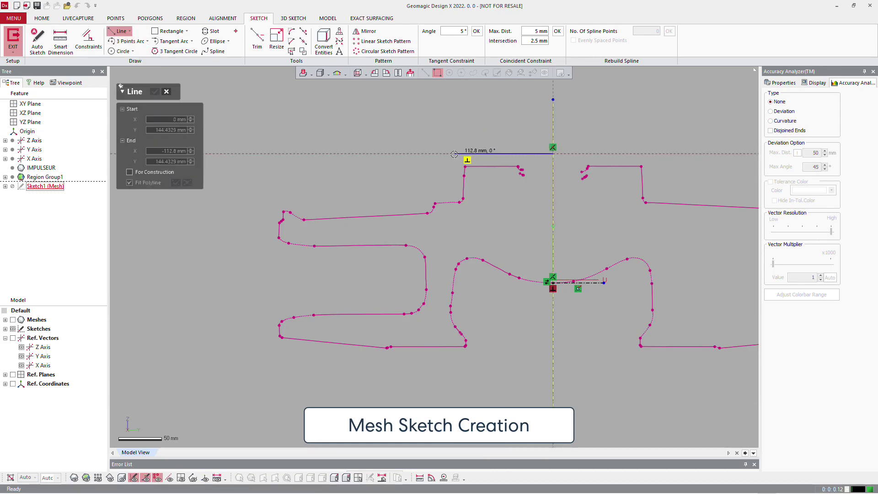
click(454, 155)
key(Escape)
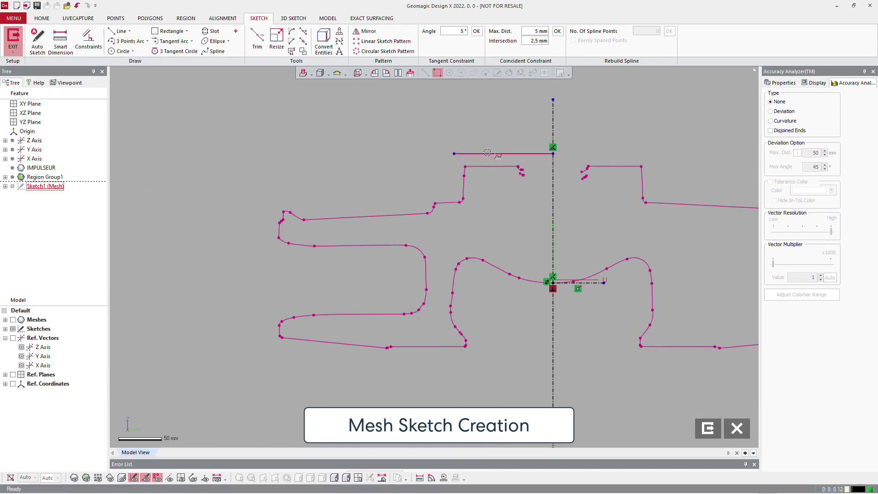
drag(488, 162, 500, 170)
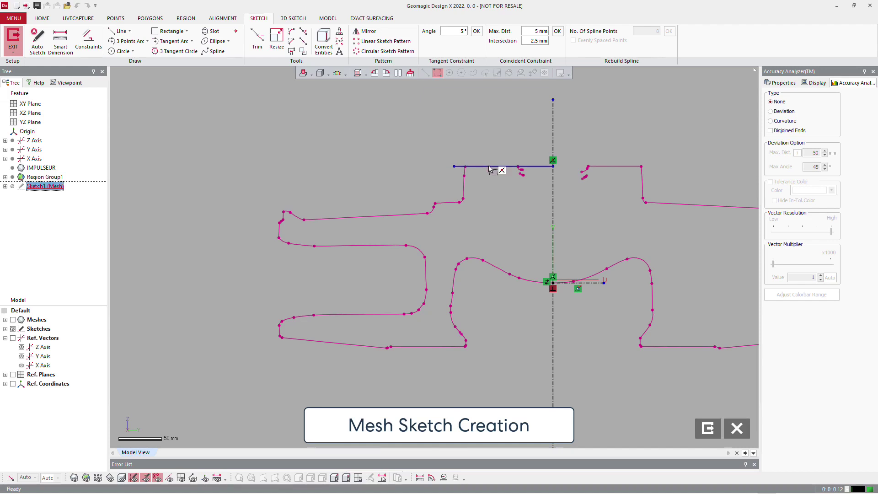
Add a vertical wall line up to the top edge and a short horizontal step segment.
click(116, 31)
click(464, 199)
click(464, 167)
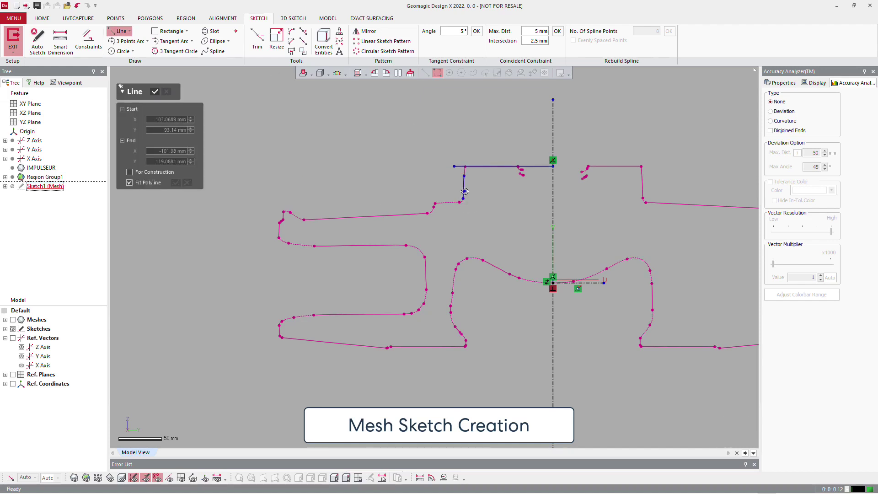
scroll(413, 209, up, 3)
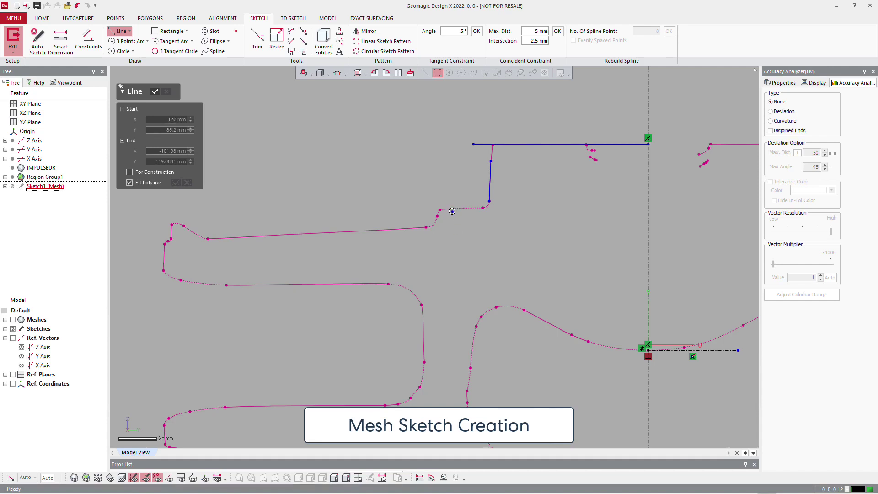
click(450, 210)
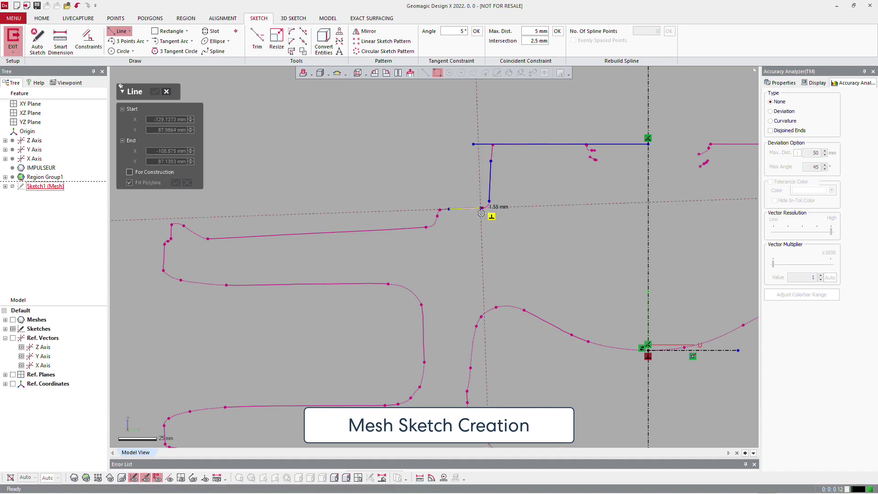
click(481, 208)
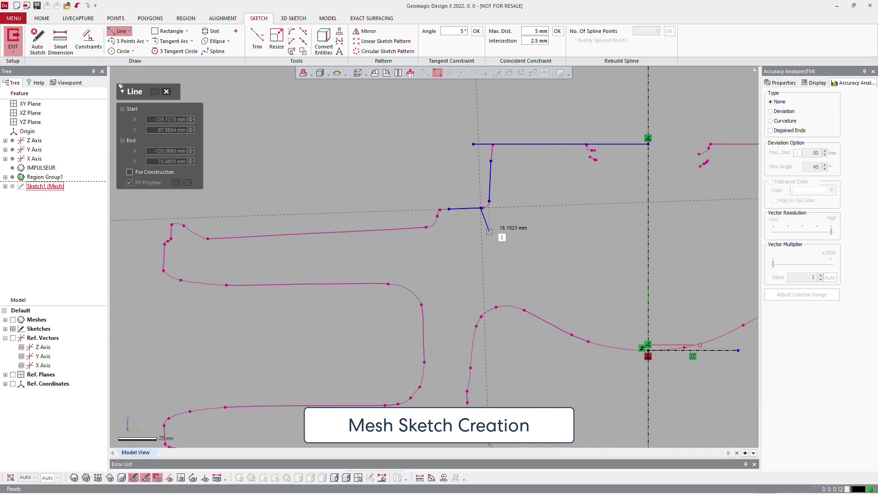
key(Escape)
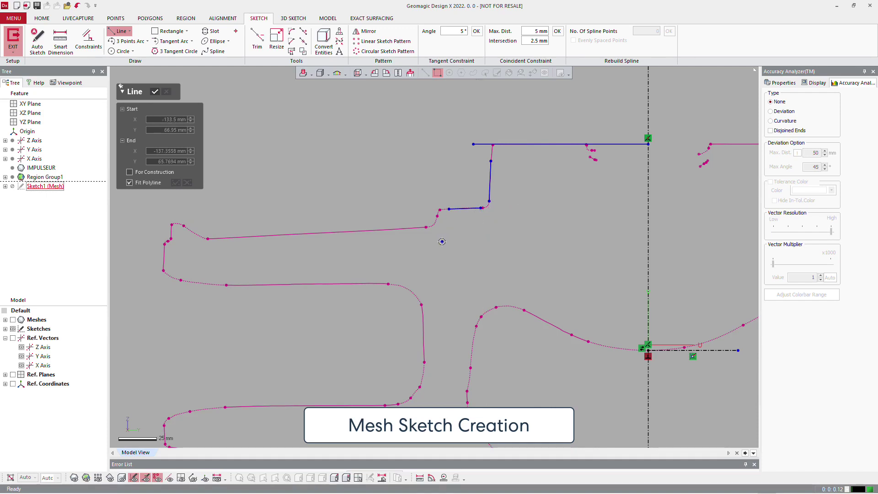
Fit lines to the long upper, lower, bottom-left, short vertical and diagonal mesh segments.
click(411, 228)
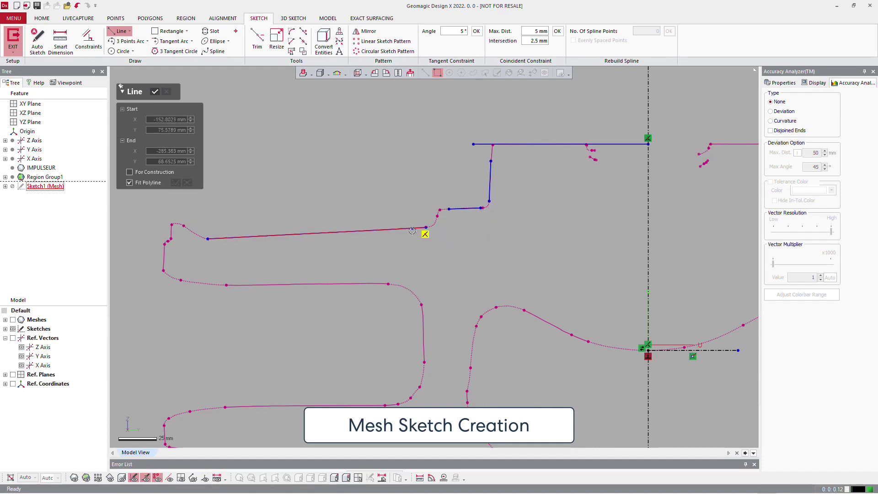
click(366, 284)
scroll(361, 282, down, 2)
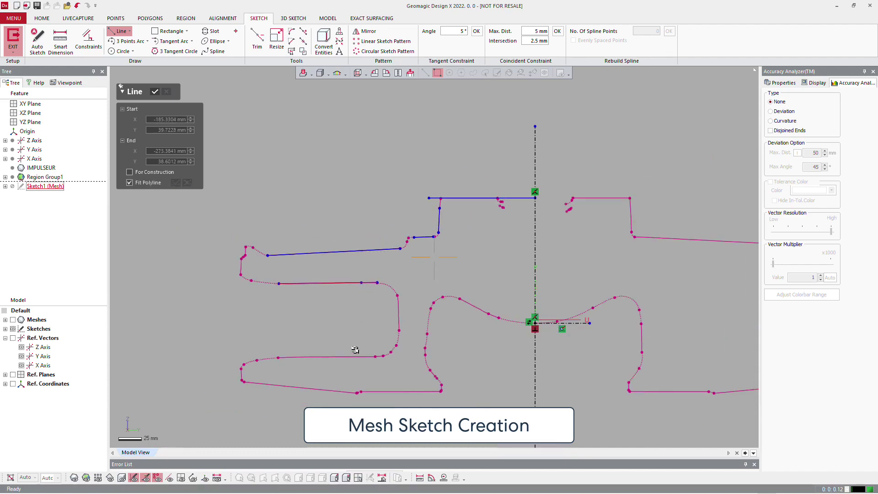
click(341, 356)
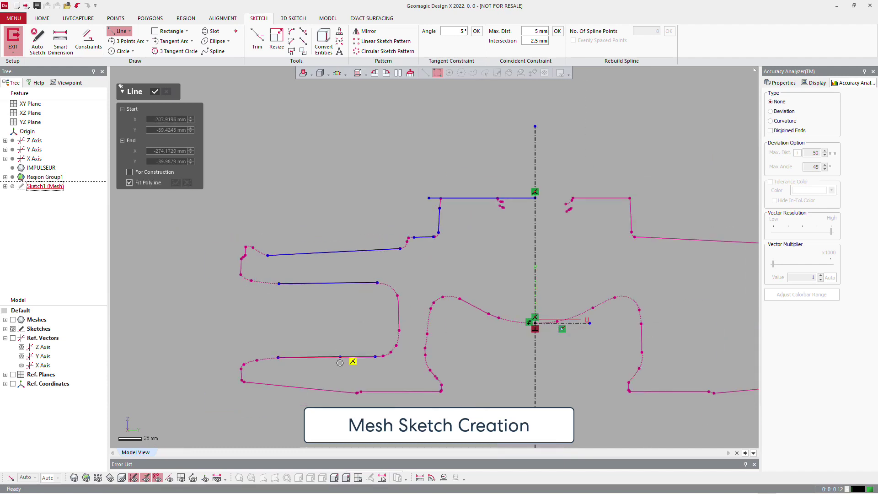
click(325, 390)
click(402, 392)
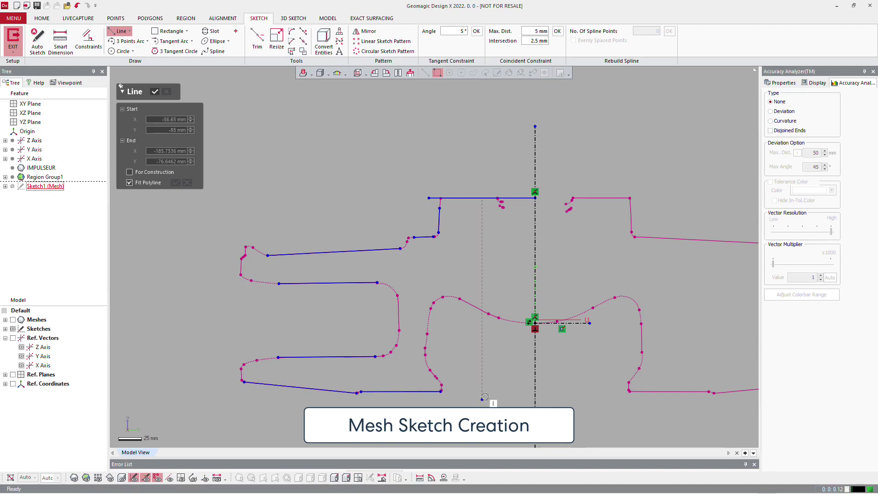
scroll(459, 396, up, 4)
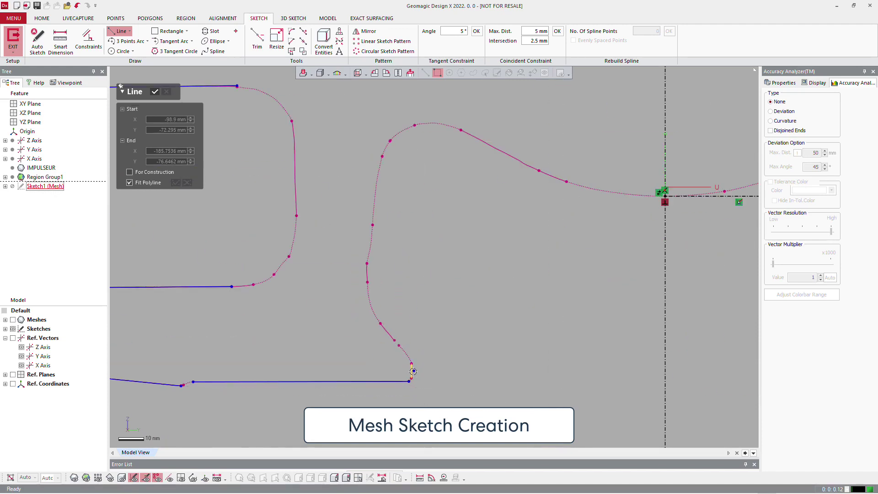
click(413, 371)
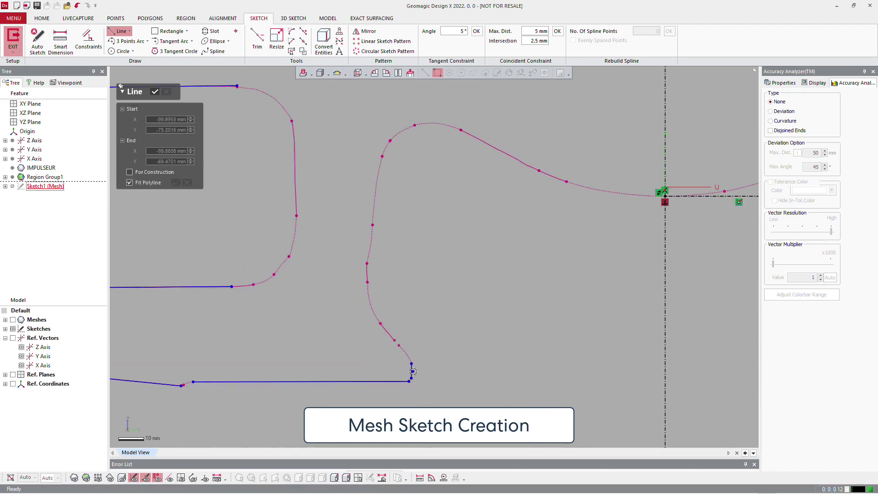
click(387, 334)
scroll(492, 374, down, 4)
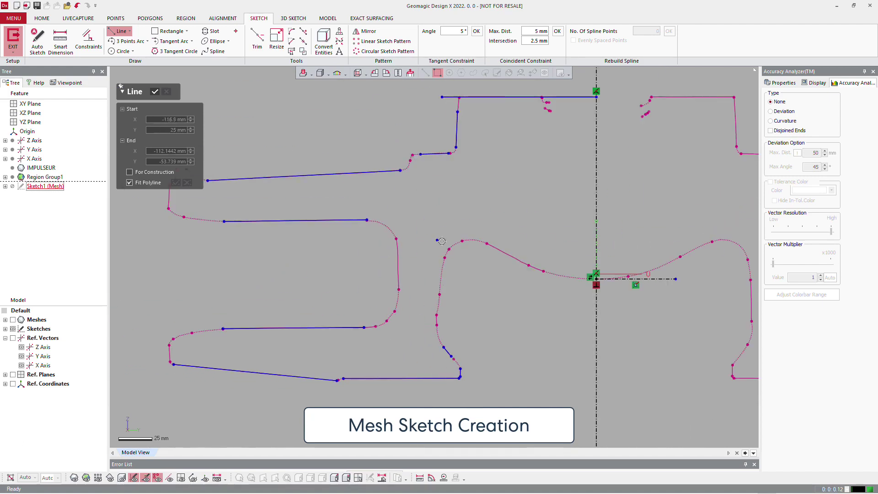
click(512, 261)
scroll(513, 336, down, 2)
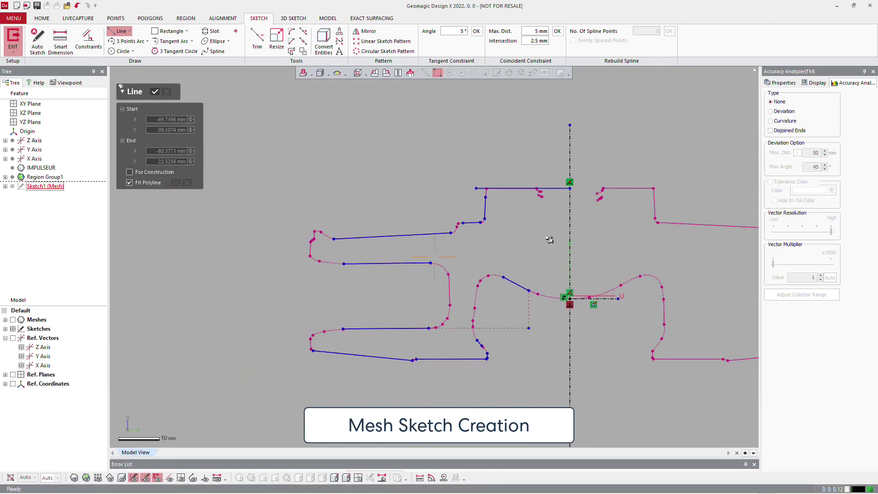
scroll(547, 236, up, 2)
key(Escape)
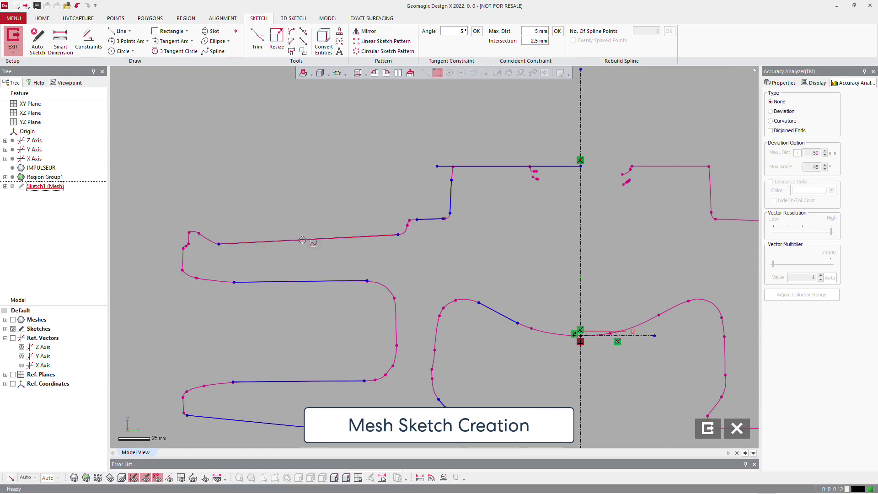
Raise the long upper line and short step segment slightly above the mesh.
drag(313, 241, 303, 237)
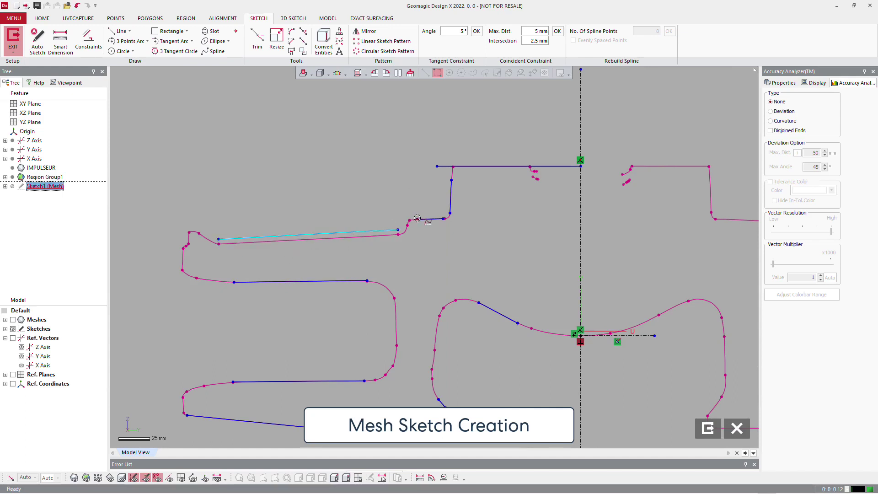
drag(425, 217, 426, 218)
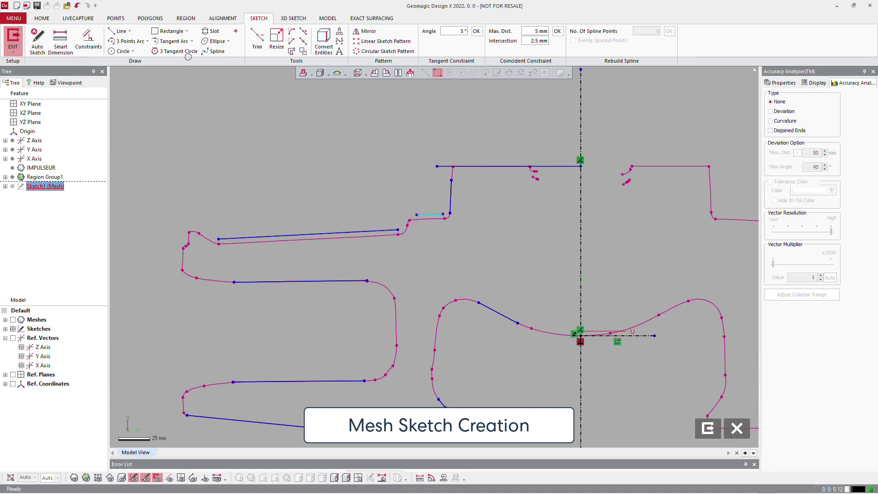
click(266, 42)
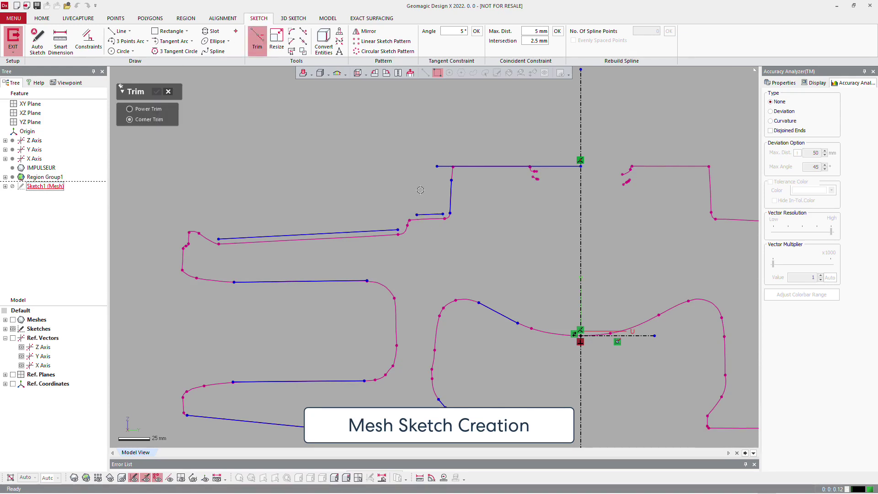
Add a short vertical connecting line upward from the end of the long upper line.
click(379, 234)
key(ctrl+z)
click(120, 32)
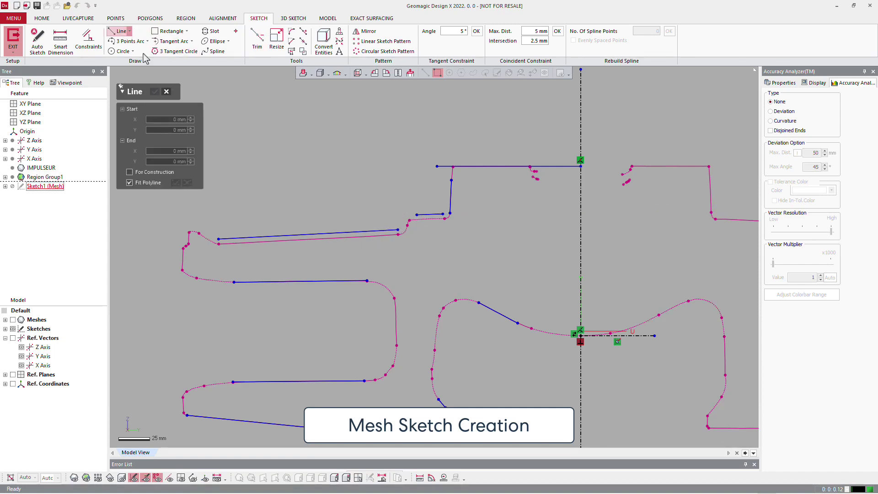
click(397, 229)
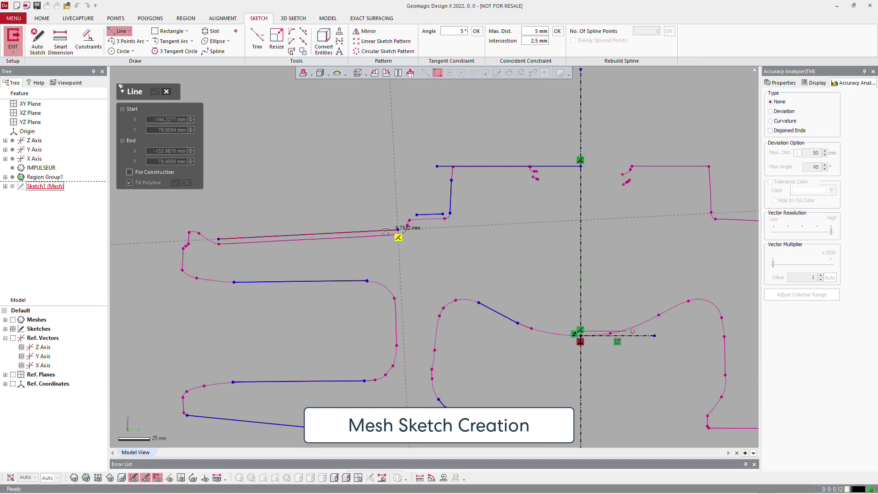
click(399, 213)
key(Escape)
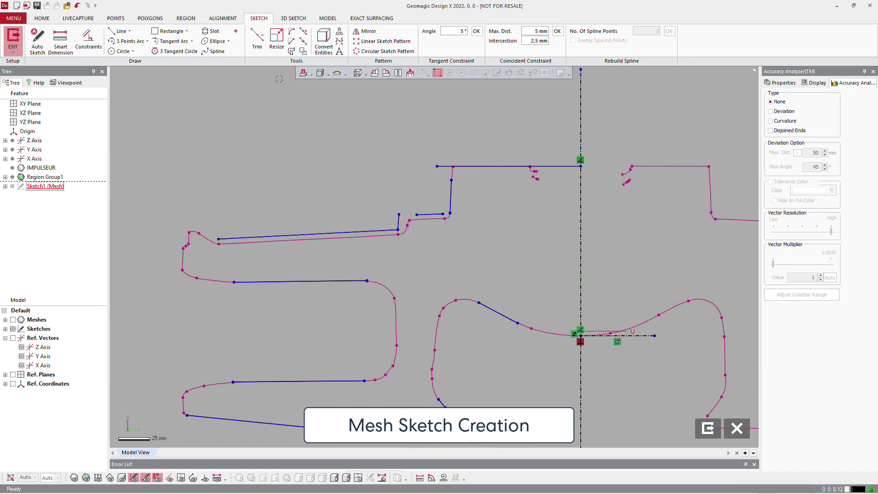
click(118, 31)
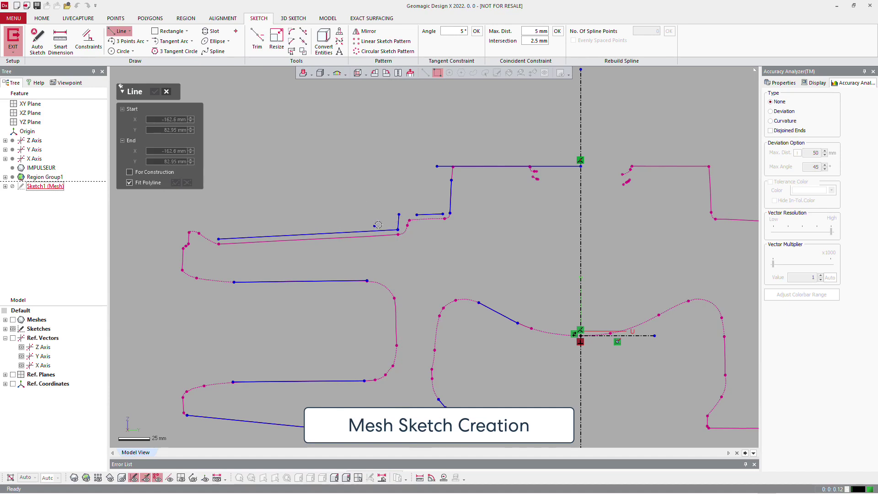
key(Escape)
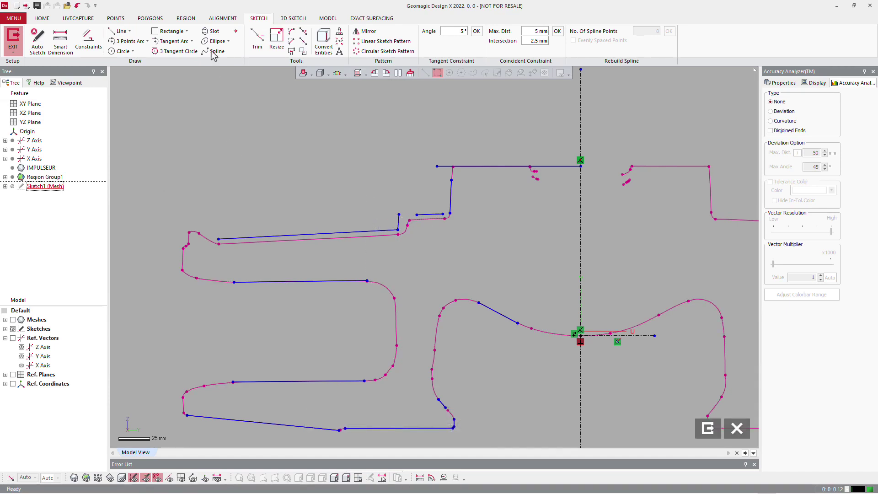
Corner-trim the short step segment and horizontal segment to meet the vertical lines.
click(258, 39)
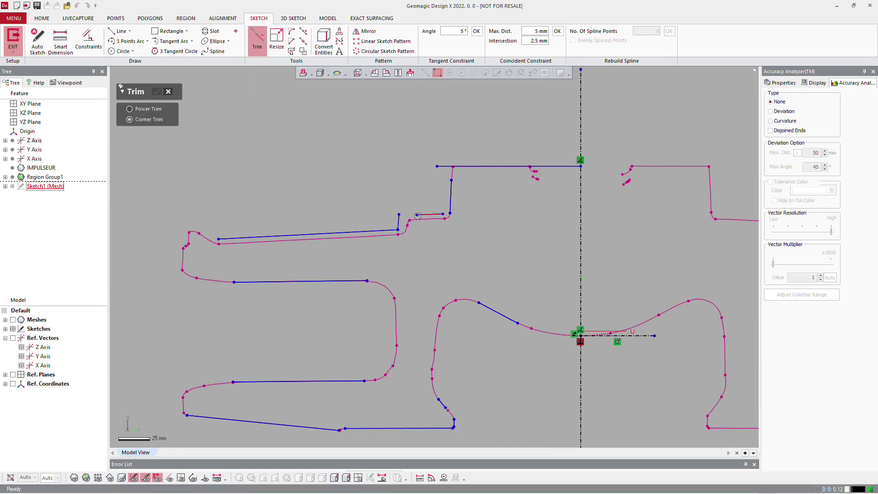
click(417, 214)
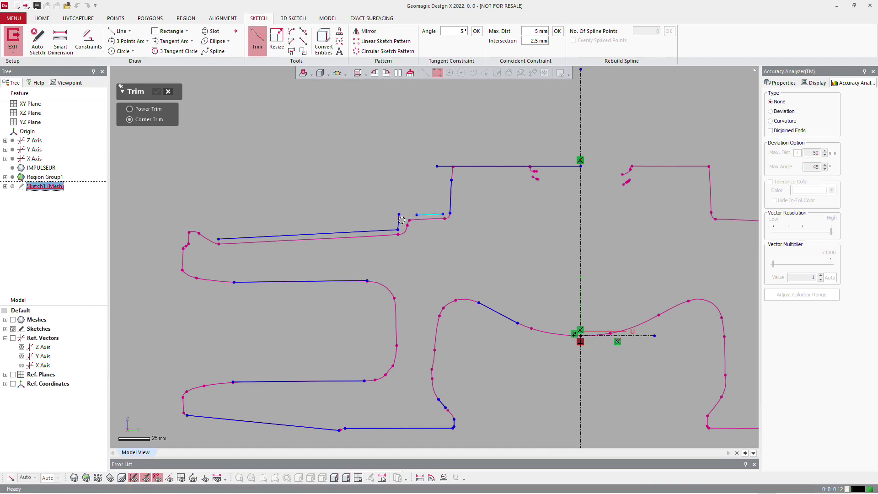
click(399, 222)
click(451, 187)
click(465, 168)
click(448, 193)
click(434, 215)
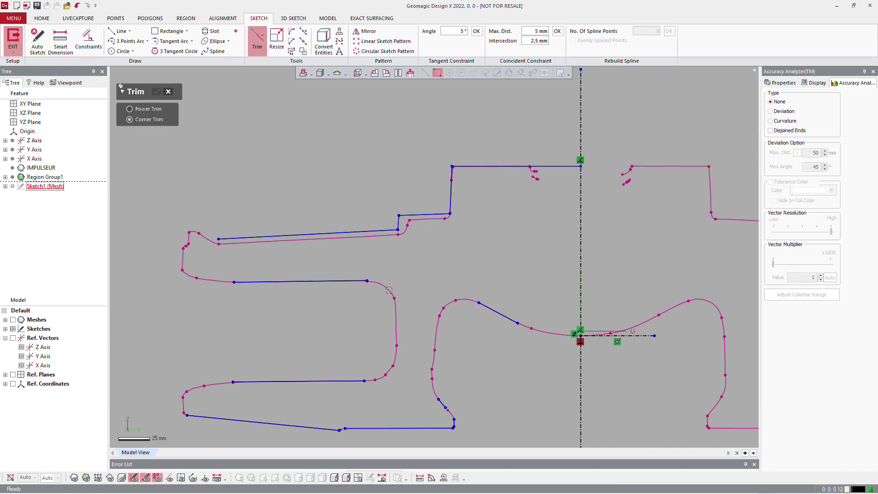
key(Escape)
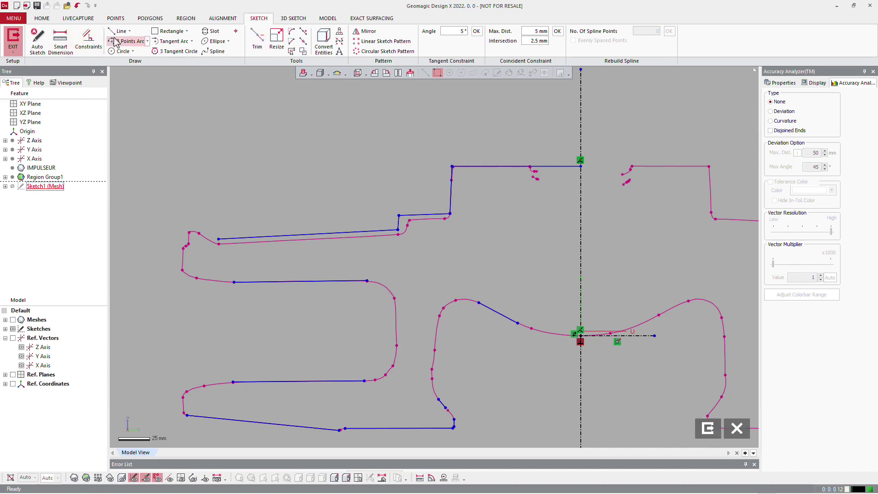
Fit a line to the left vertical mesh edge and corner-trim it to the top line.
click(120, 32)
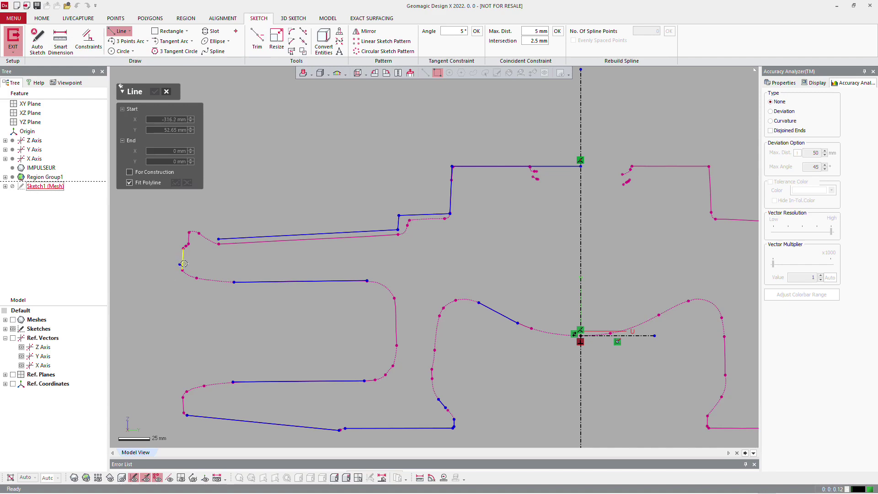
click(183, 405)
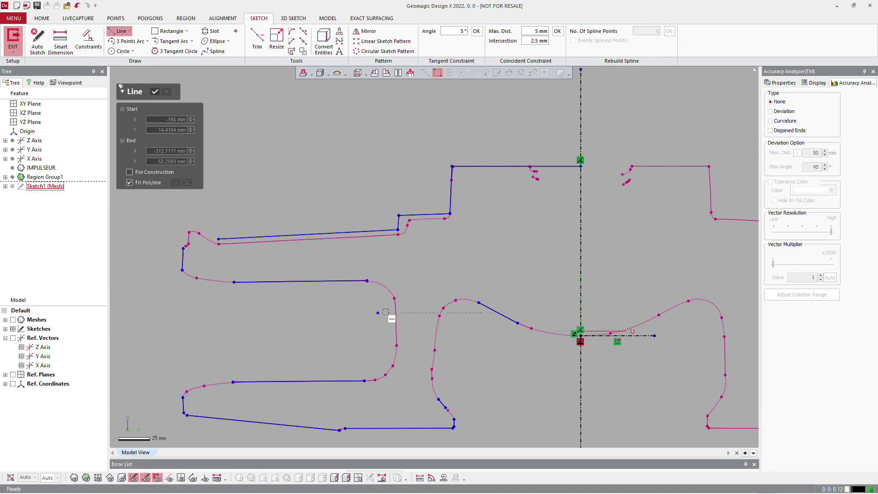
key(Escape)
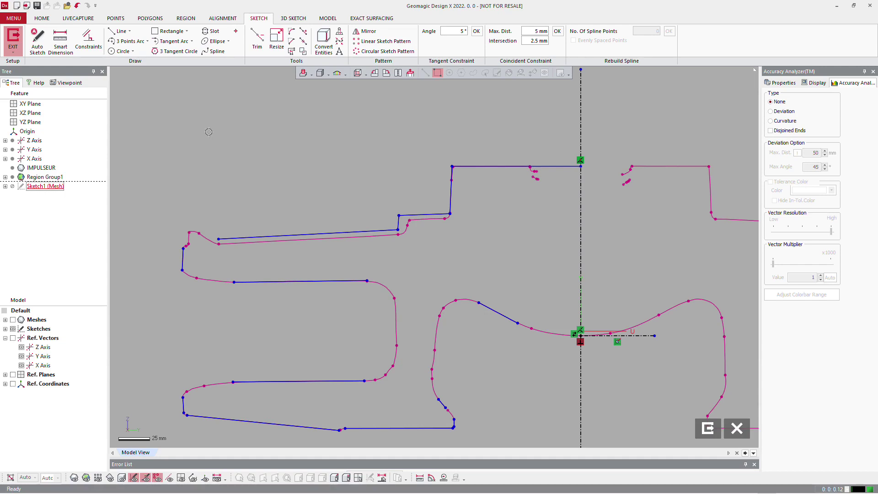
click(257, 39)
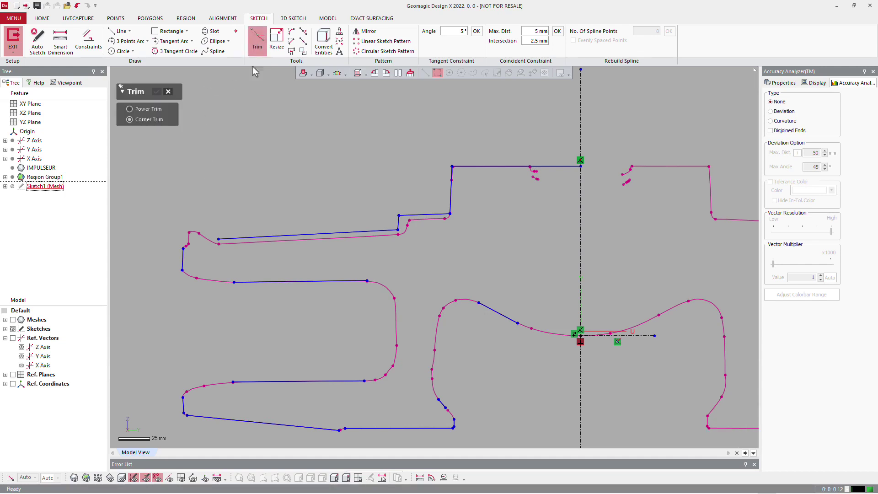
click(251, 236)
click(182, 263)
scroll(240, 385, down, 2)
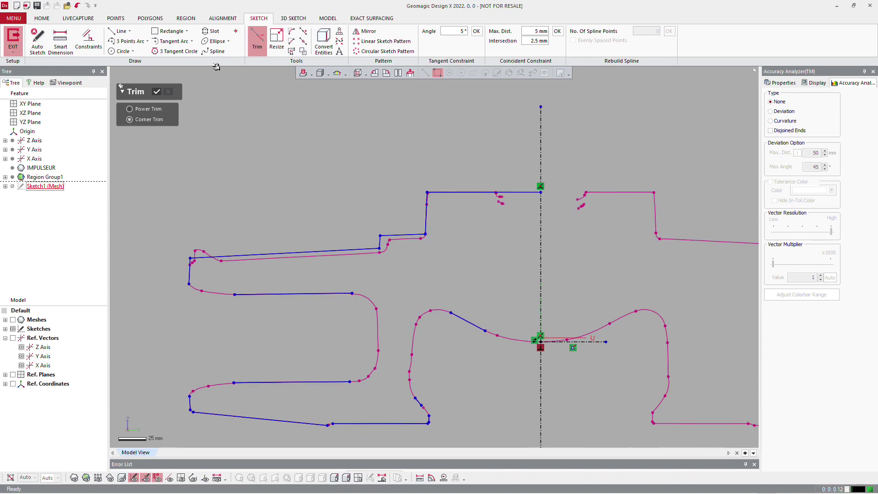
key(Escape)
Add a tangent arc from the line's end to the blue line's corner.
click(161, 41)
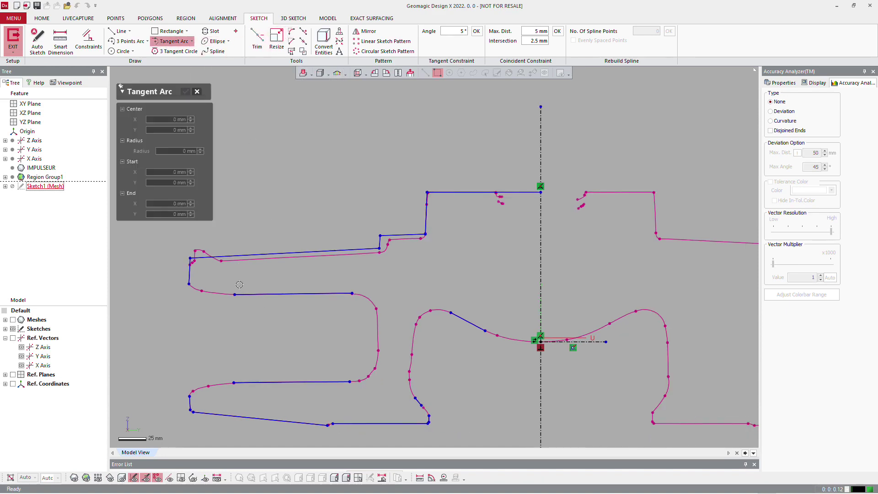
scroll(174, 283, down, 1)
scroll(215, 290, up, 5)
click(385, 310)
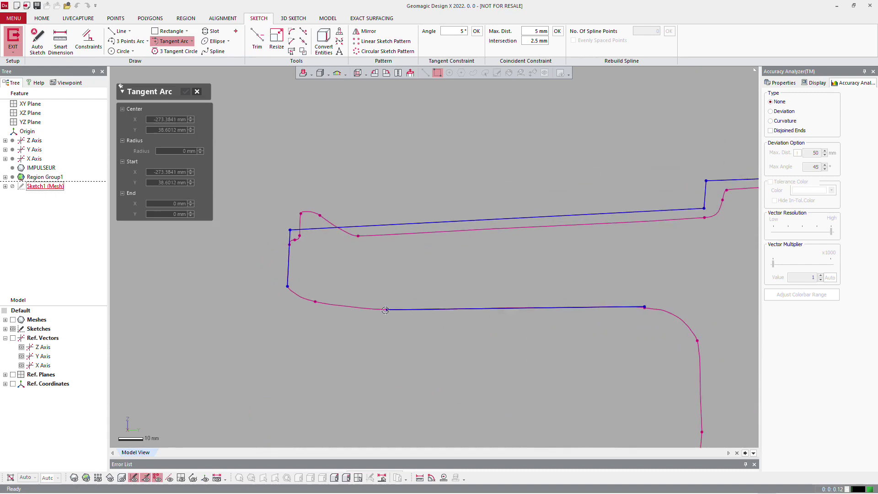
click(289, 291)
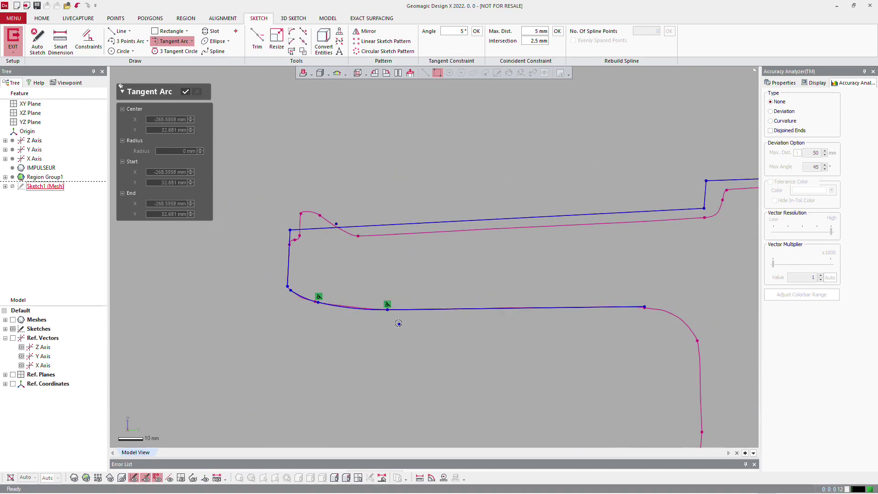
scroll(398, 320, down, 3)
scroll(398, 320, down, 2)
scroll(380, 435, up, 4)
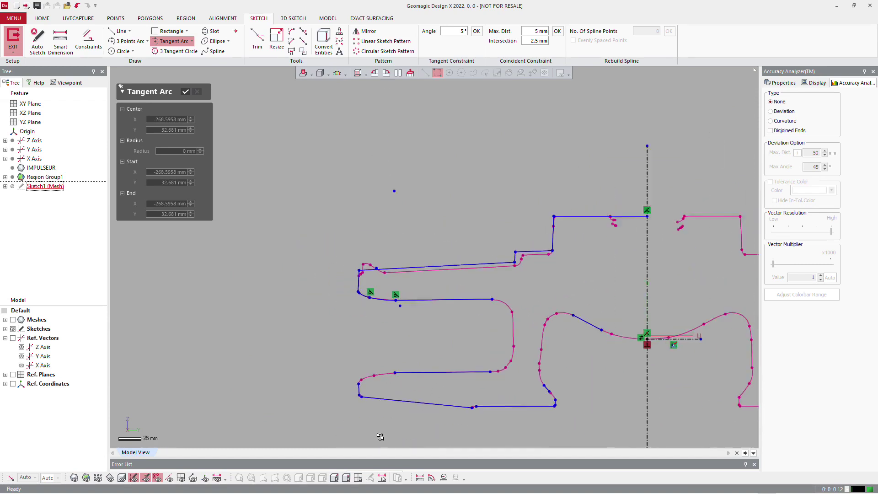
Lengthen the blue line rightward and add a tangent arc from its end onto the mesh curve.
click(473, 240)
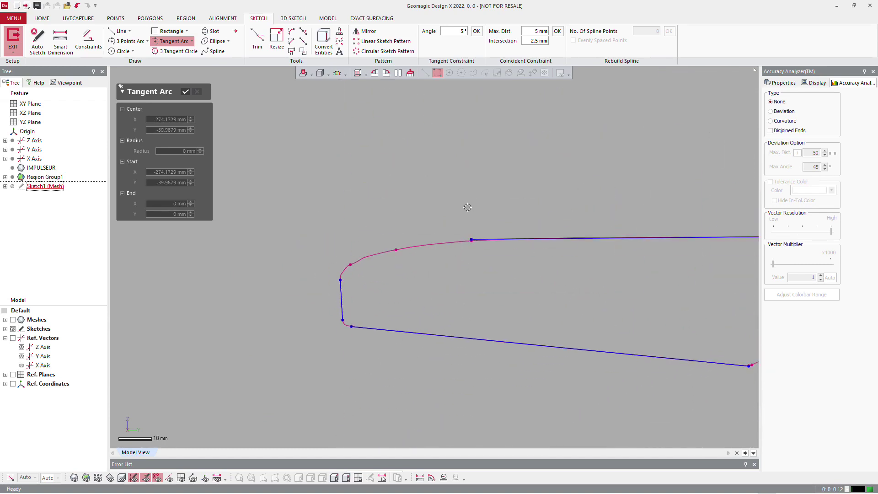
click(277, 39)
drag(478, 238, 508, 239)
click(173, 41)
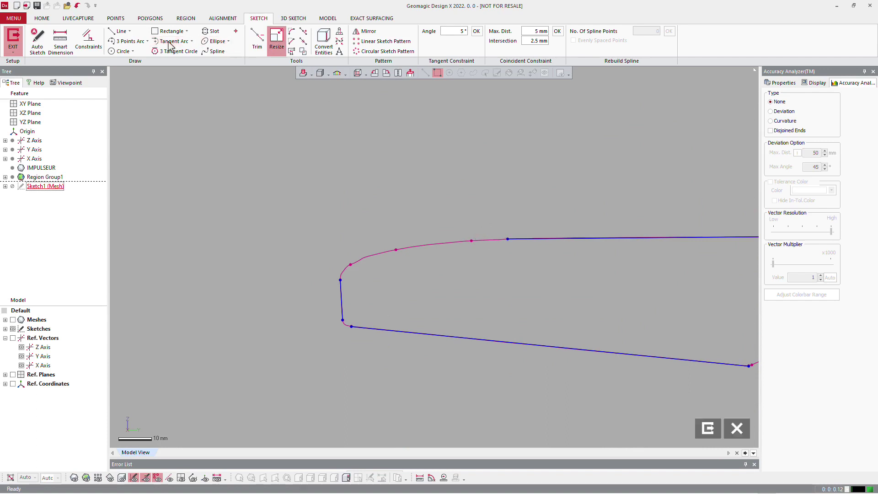
click(507, 239)
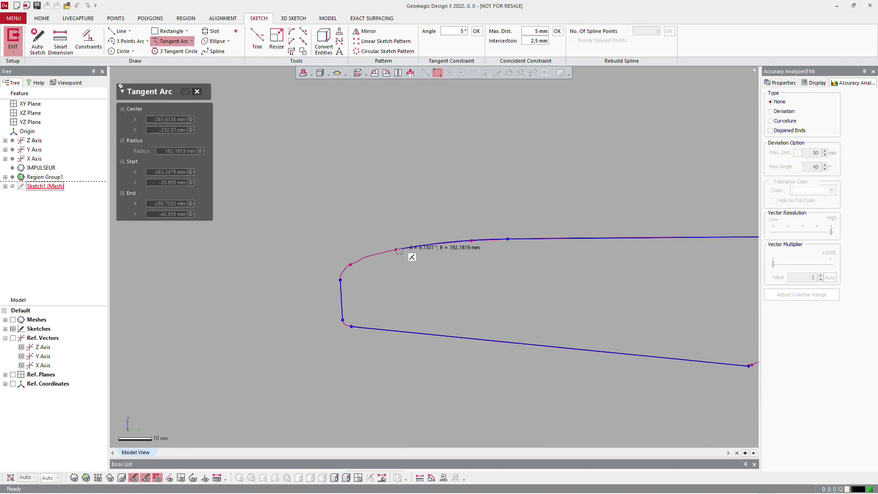
click(350, 264)
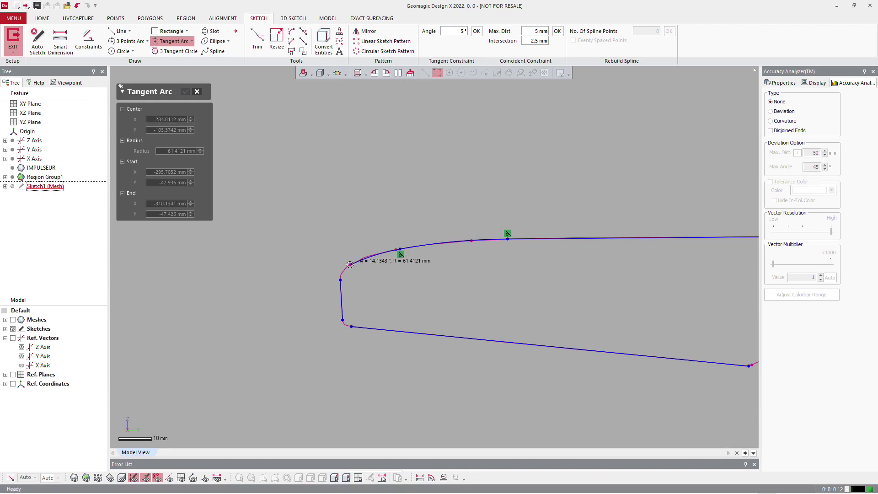
scroll(342, 282, down, 3)
scroll(343, 282, down, 2)
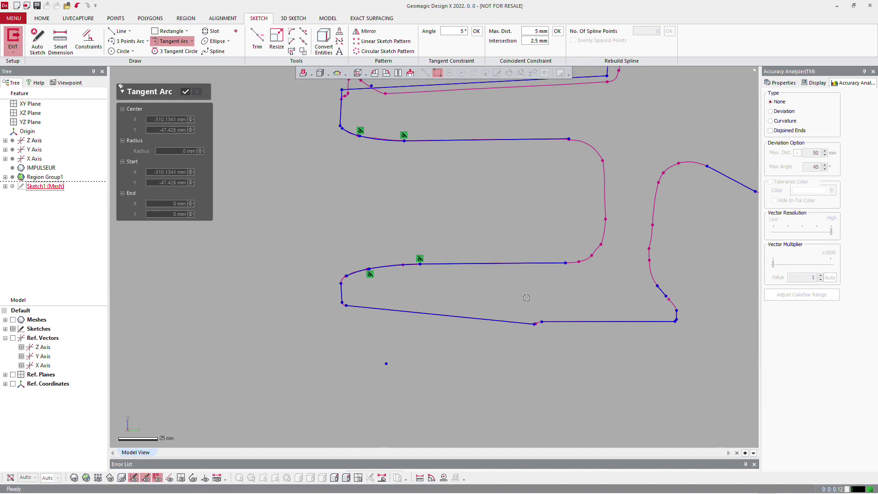
key(Escape)
scroll(457, 291, down, 2)
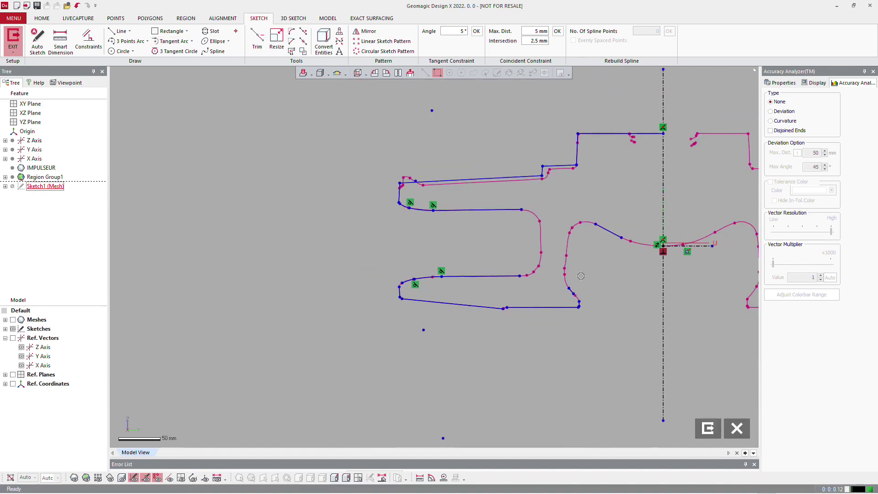
scroll(615, 155, up, 2)
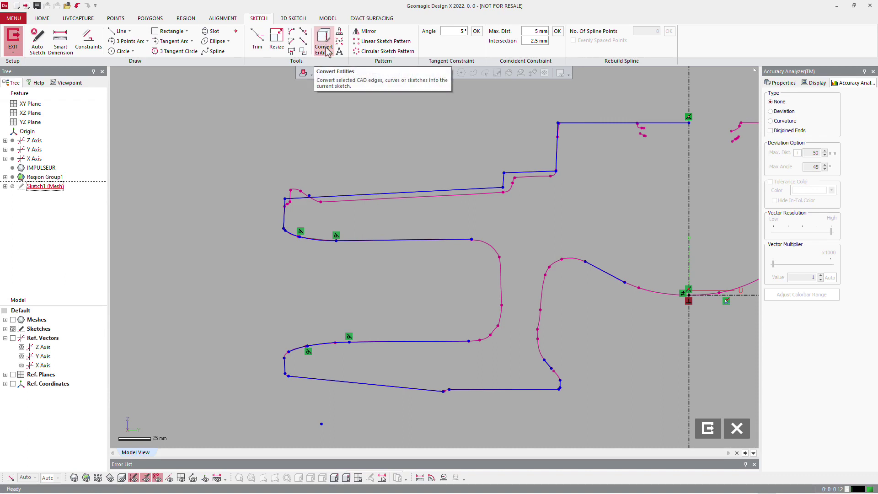
Fillet the lower-right corner between its two lines.
click(291, 31)
scroll(556, 381, up, 3)
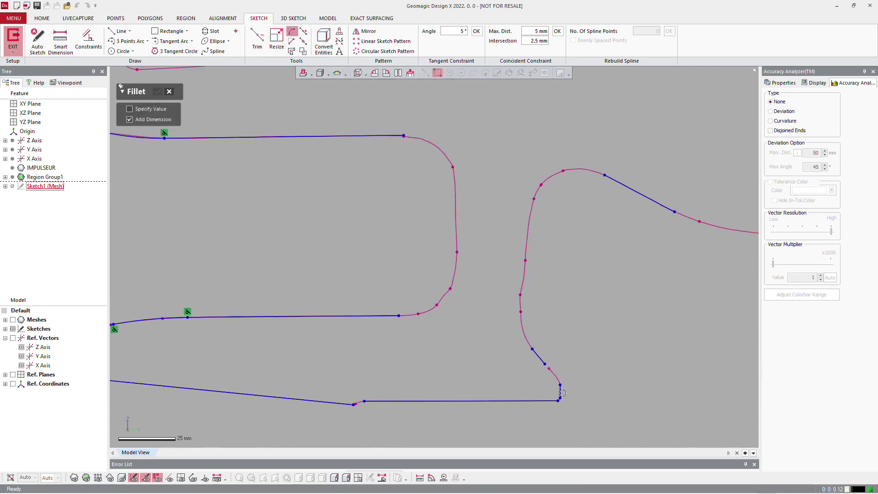
click(560, 390)
click(546, 365)
scroll(556, 380, up, 5)
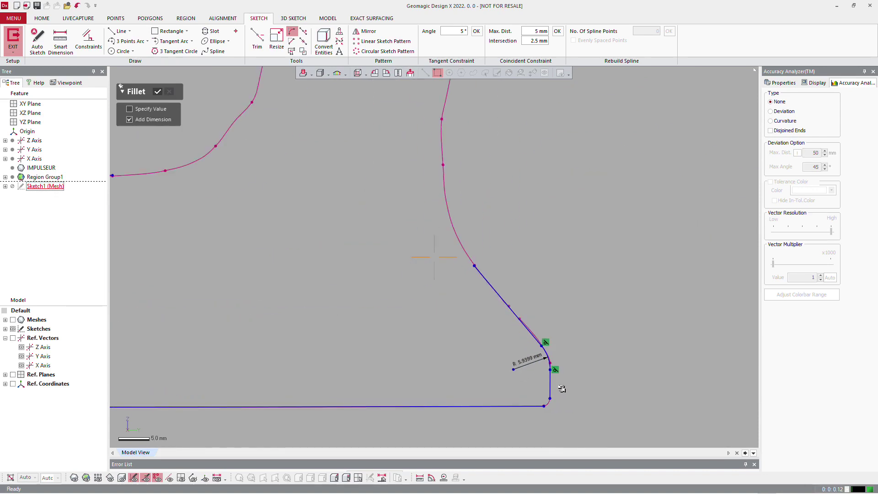
scroll(561, 386, down, 3)
Add an R 42.3825 mm fillet between the diagonal edge and horizontal line, plus a small bottom-right fillet.
click(507, 315)
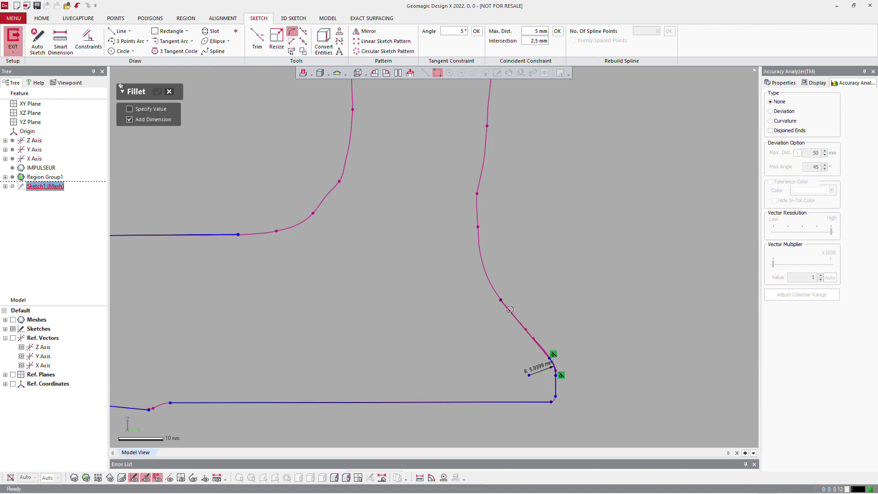
click(243, 248)
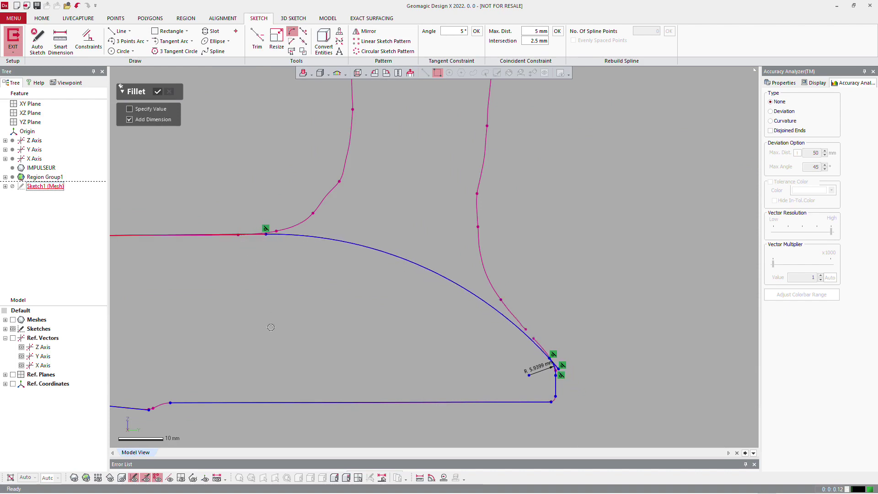
click(356, 347)
scroll(526, 366, down, 1)
scroll(574, 399, up, 3)
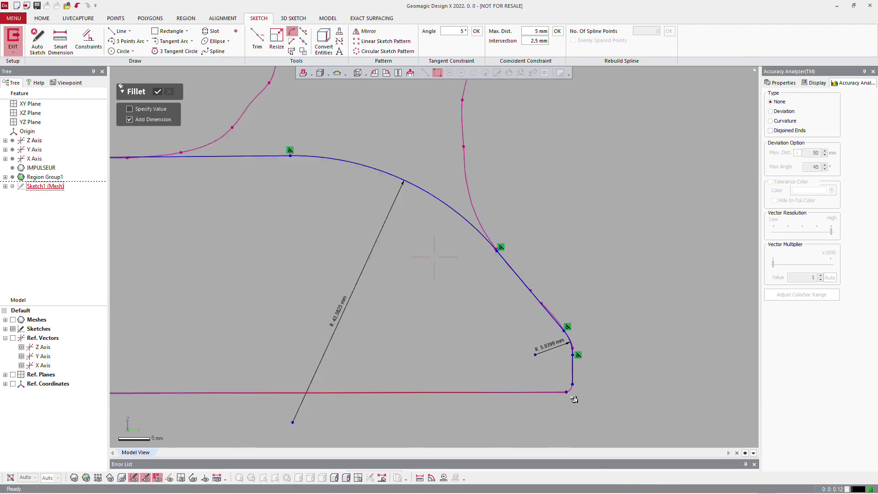
scroll(574, 400, up, 1)
click(574, 381)
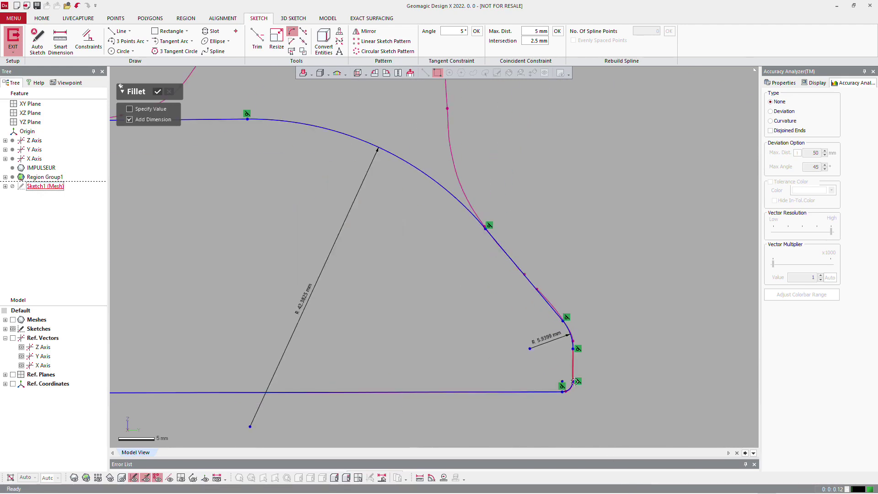
scroll(575, 381, down, 3)
scroll(434, 247, up, 2)
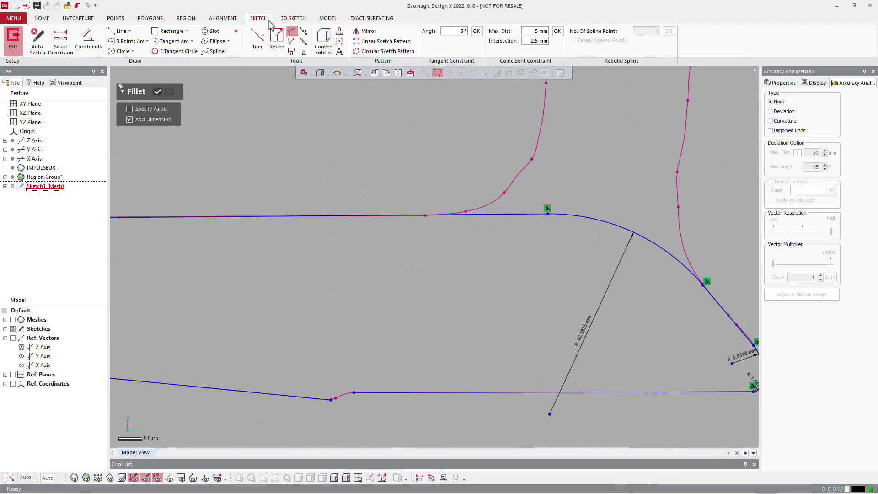
key(Escape)
Draw a short line across the bottom bend and fillet both its ends at 4.6994 mm.
click(119, 31)
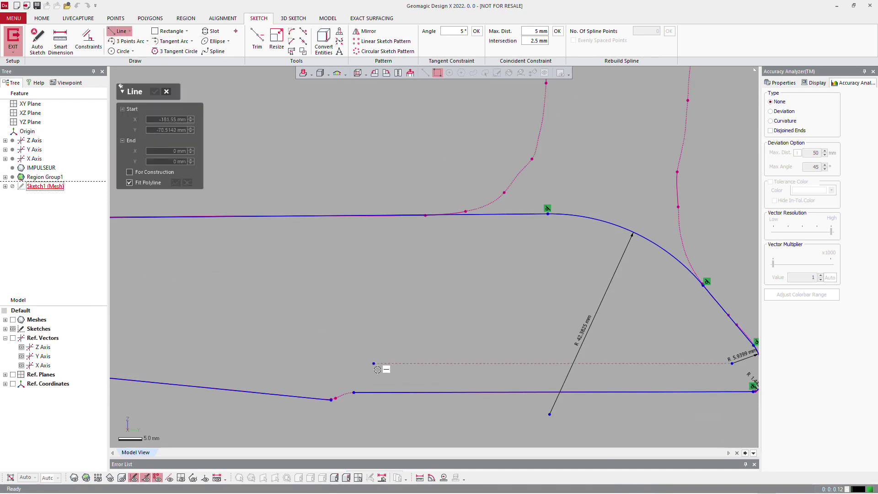
scroll(343, 402, up, 3)
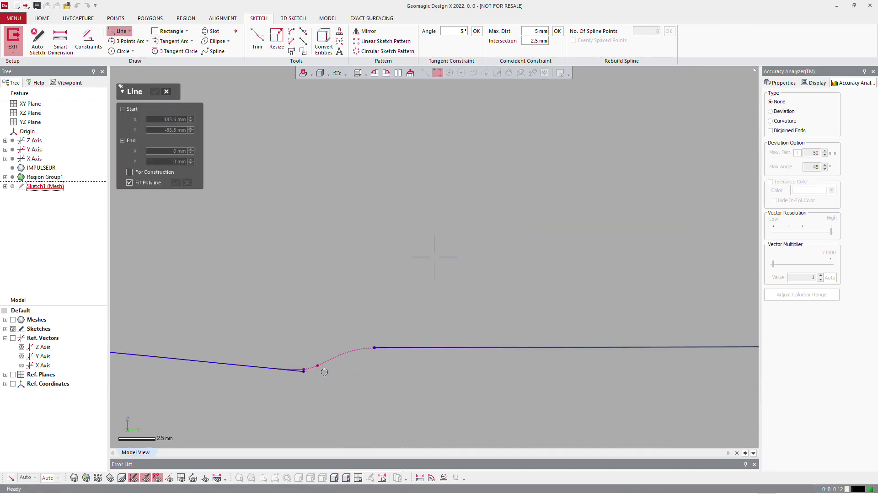
click(316, 366)
click(343, 354)
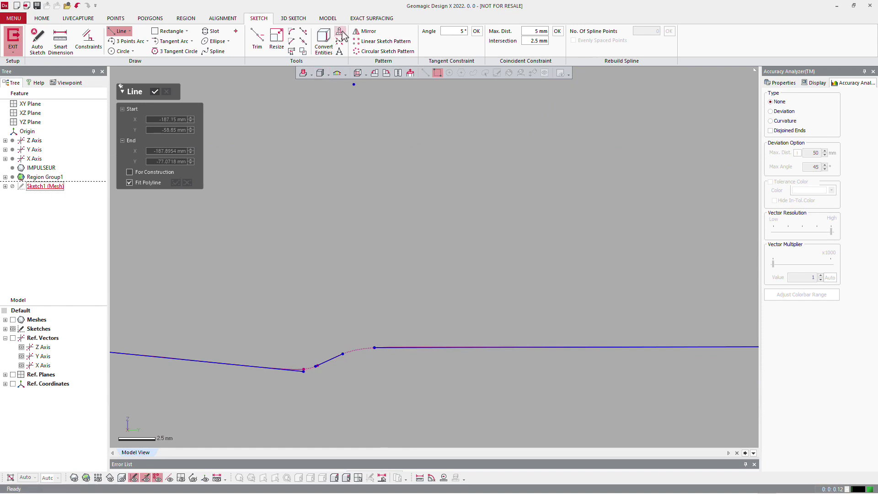
click(292, 31)
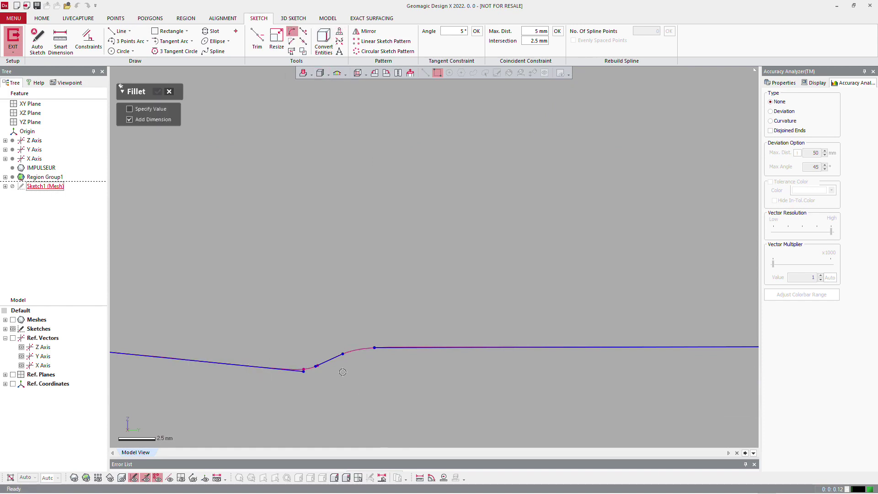
click(320, 364)
click(382, 349)
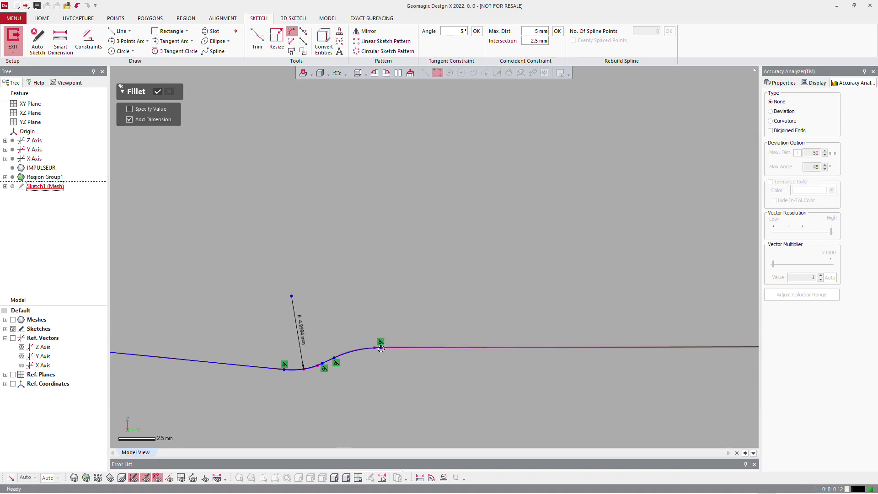
scroll(383, 348, down, 10)
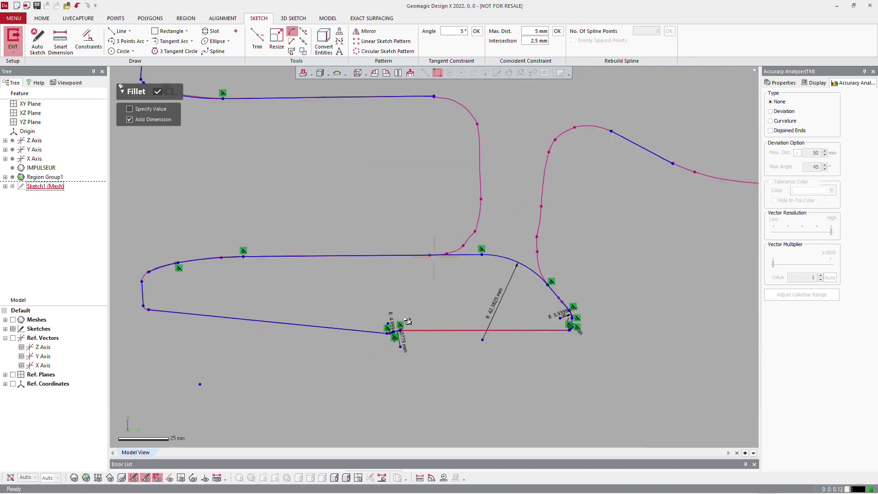
Fillet the bottom-left and top-left corners of the lower loop.
scroll(220, 297, up, 5)
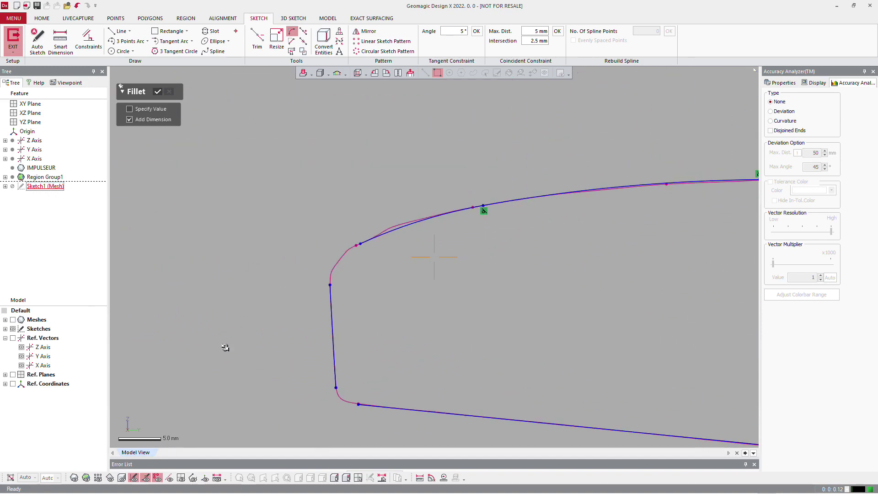
click(334, 378)
click(353, 402)
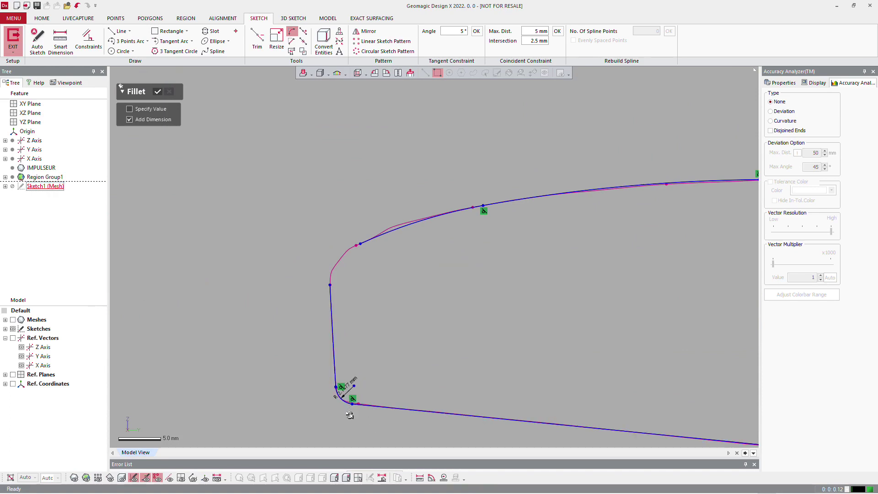
scroll(350, 415, up, 2)
scroll(350, 415, down, 2)
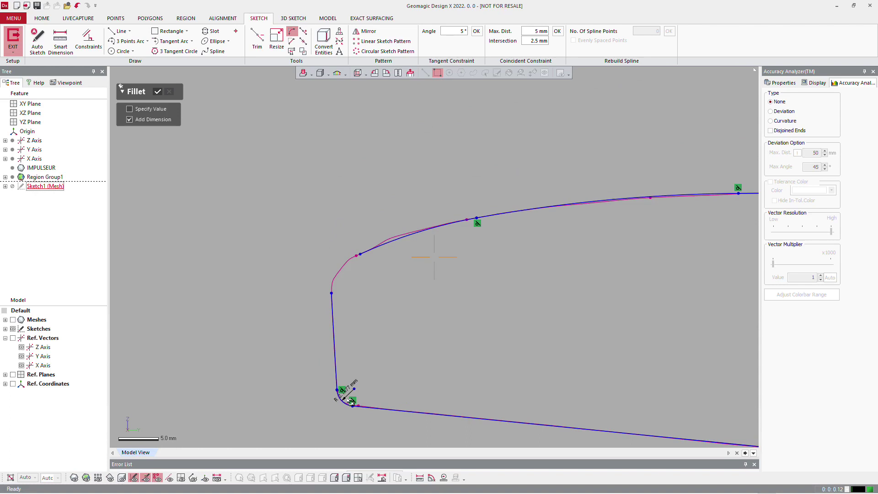
click(334, 302)
click(355, 259)
Blend the upper sloping edge into its horizontal line and the axis junction, then finish filleting.
scroll(366, 296, down, 5)
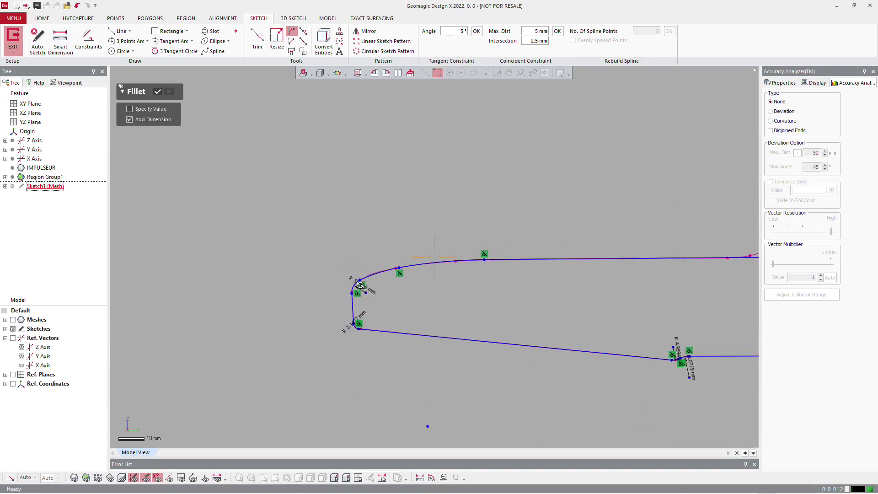
scroll(505, 253, down, 2)
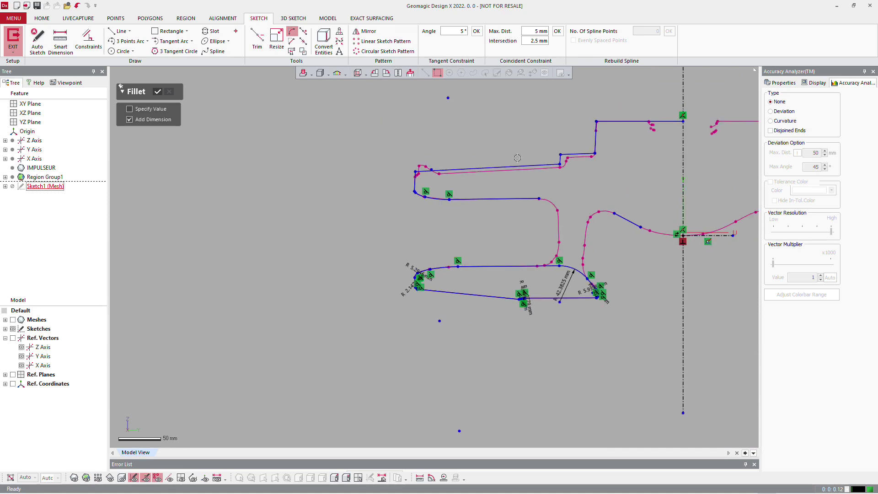
scroll(655, 188, up, 2)
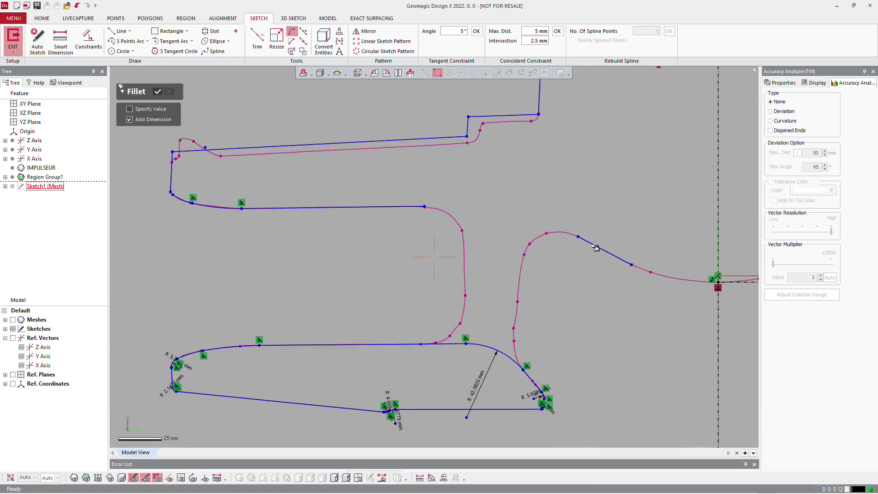
click(426, 206)
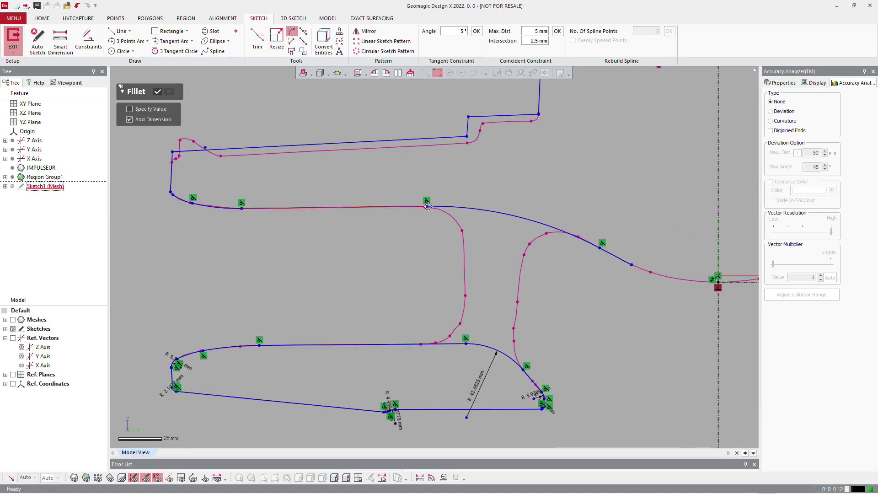
scroll(595, 275, up, 4)
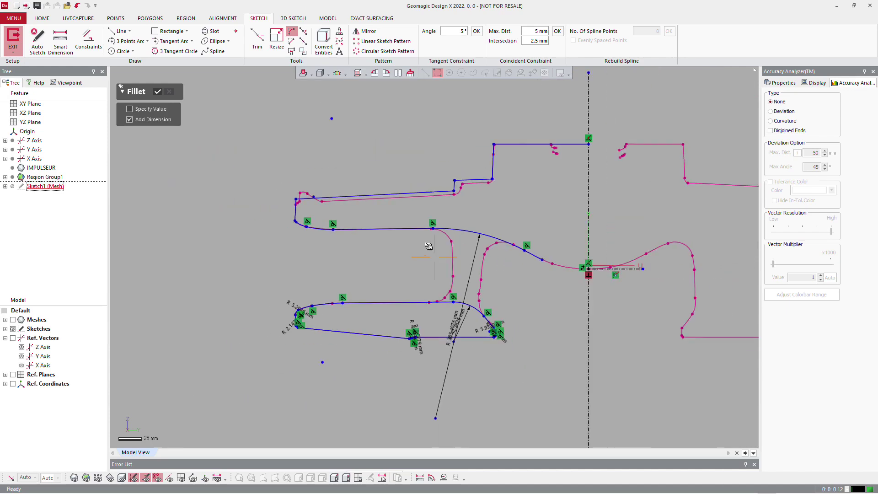
click(504, 246)
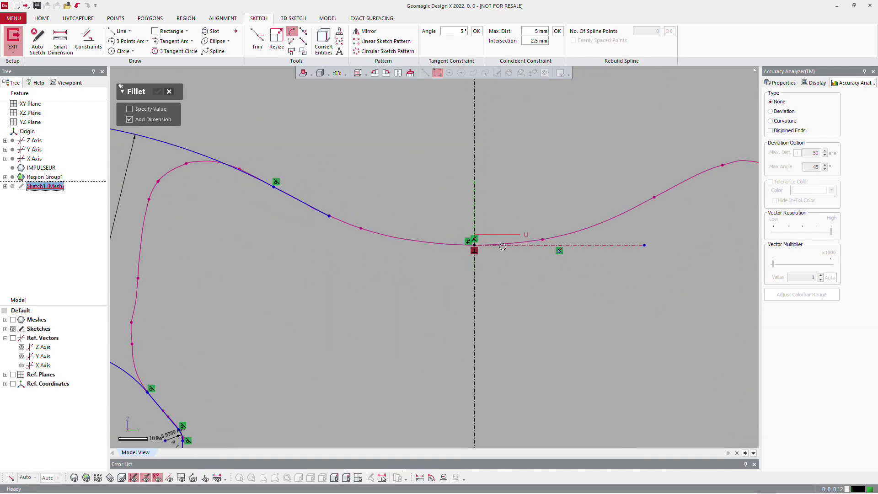
click(301, 198)
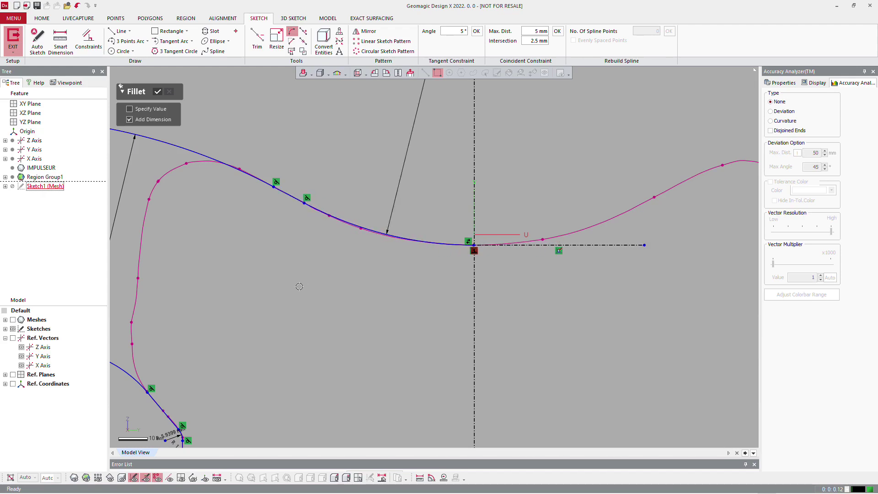
key(Return)
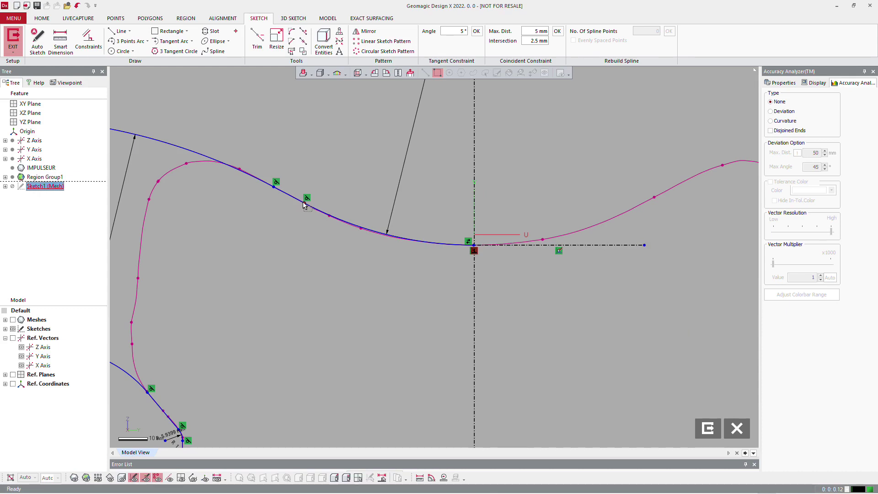
Exit the sketch and revolve both loops 360° around the axis into Revolve1_1 and Revolve1_2.
scroll(439, 288, down, 4)
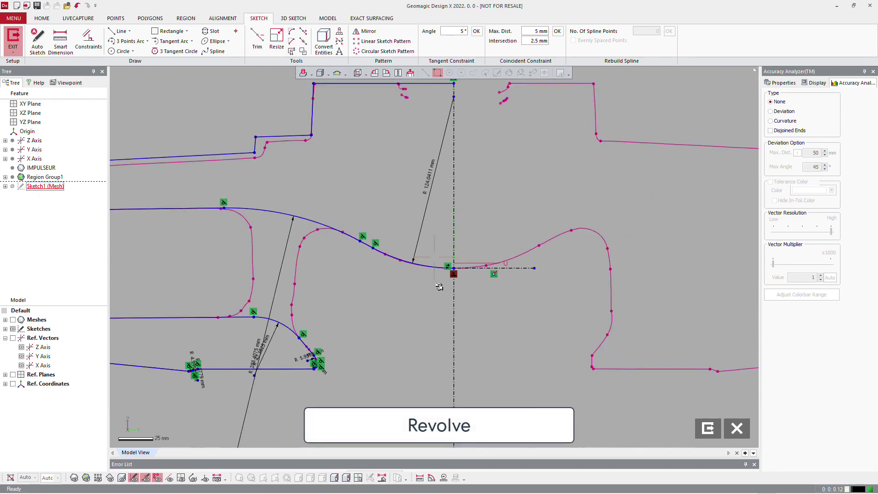
scroll(451, 288, down, 2)
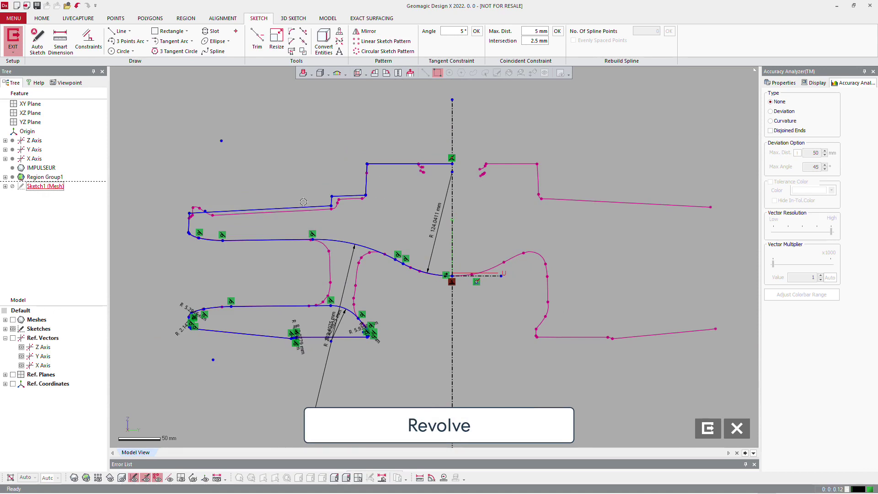
click(704, 429)
right_click(450, 161)
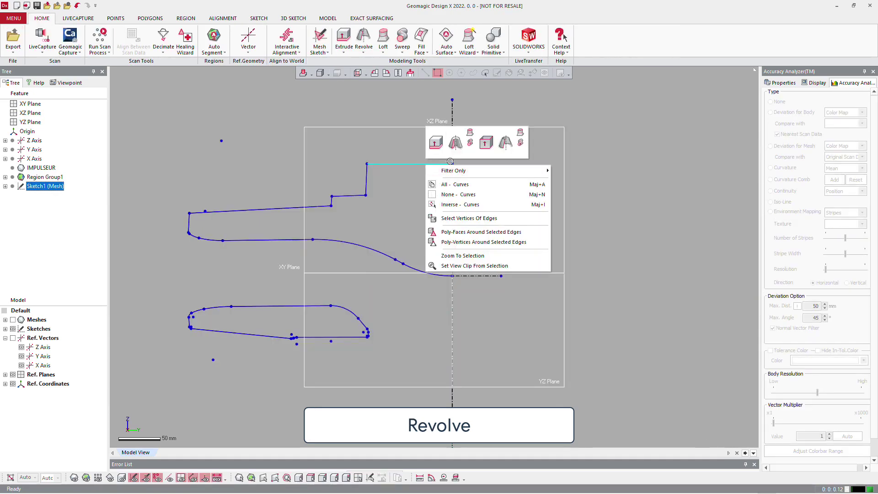
click(456, 142)
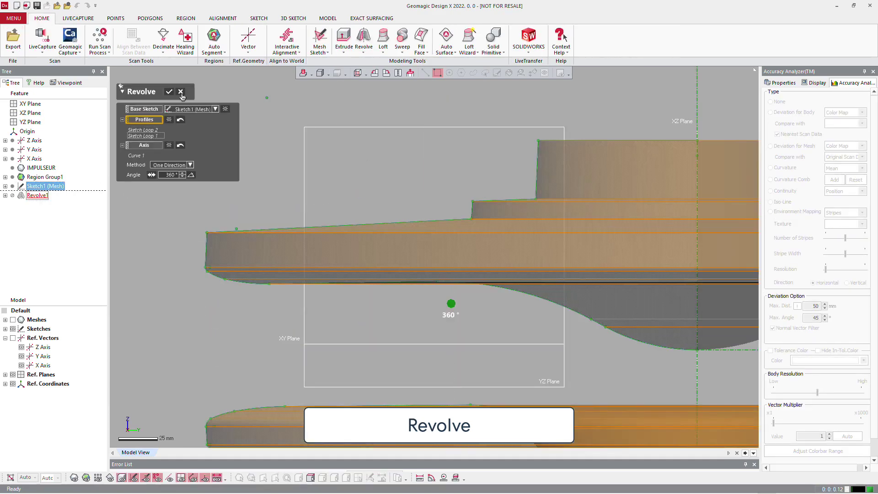
click(169, 92)
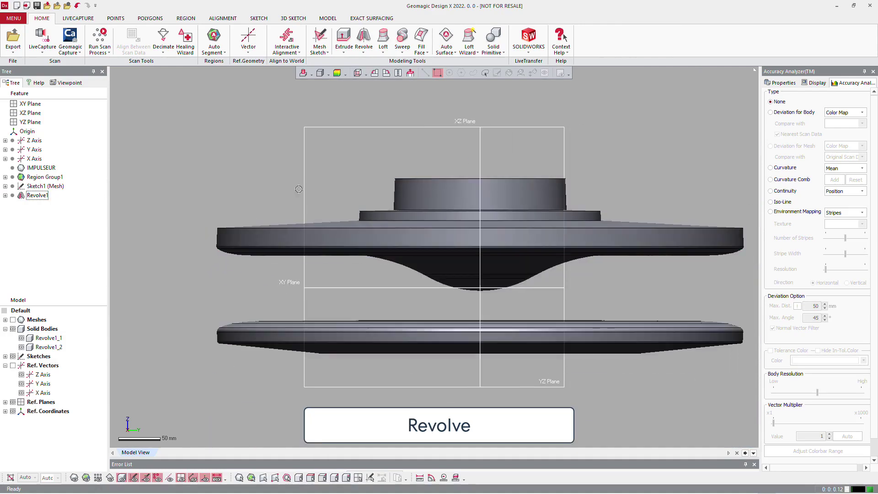
right_drag(294, 191, 460, 209)
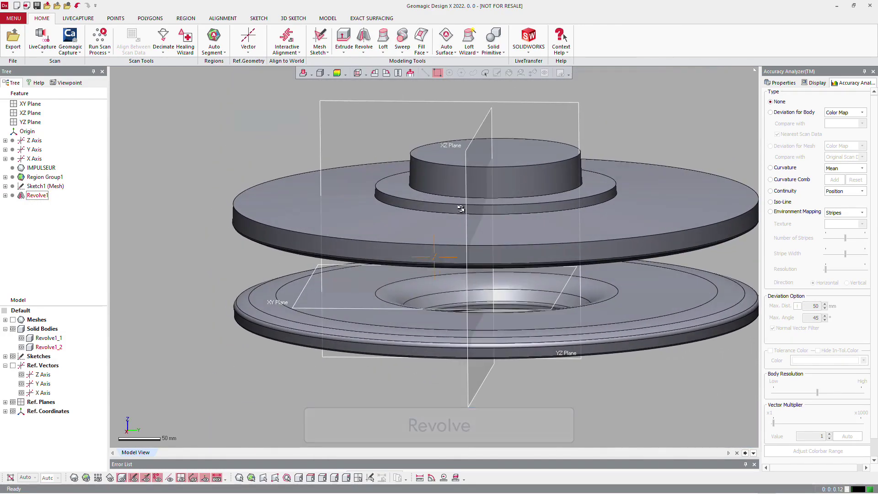